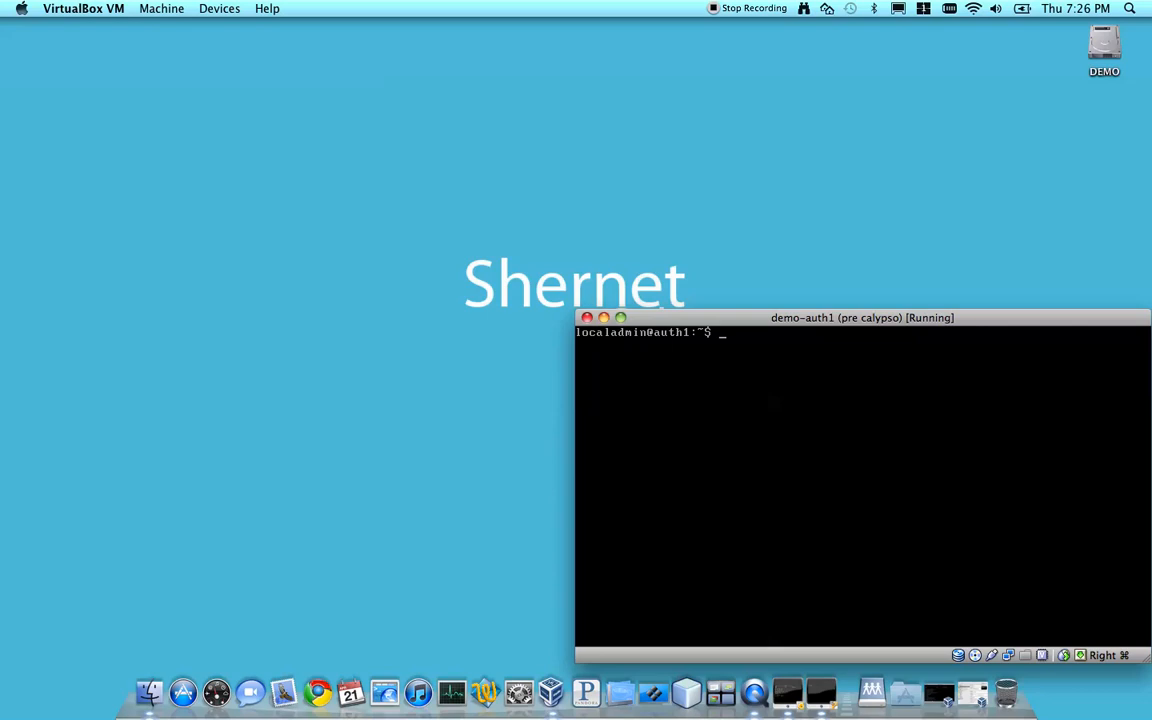
text(www)
key(BackSpace)
key(BackSpace)
key(BackSpace)
text(wget www.shernet.com/files/calyp)
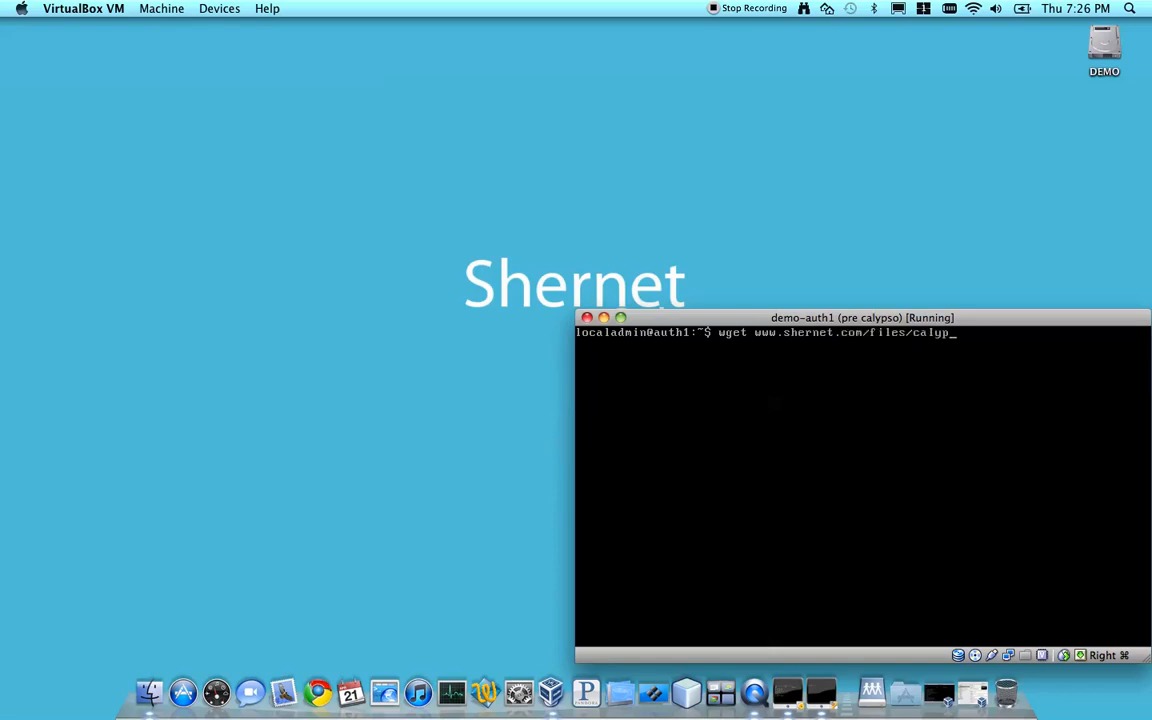
text(so-0.3.7.deb)
key(Return)
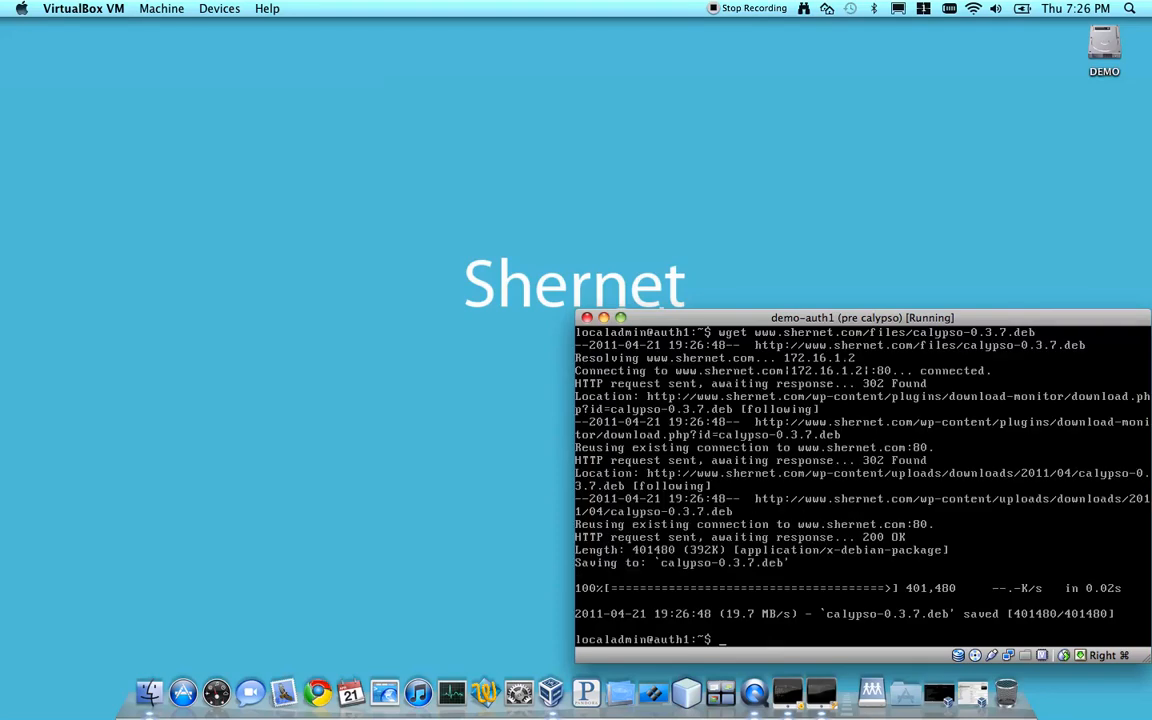
Install the downloaded calypso-0.3.7.deb package using dpkg with sudo
text(sudo dpkg -i calypso)
key(Tab)
key(Return)
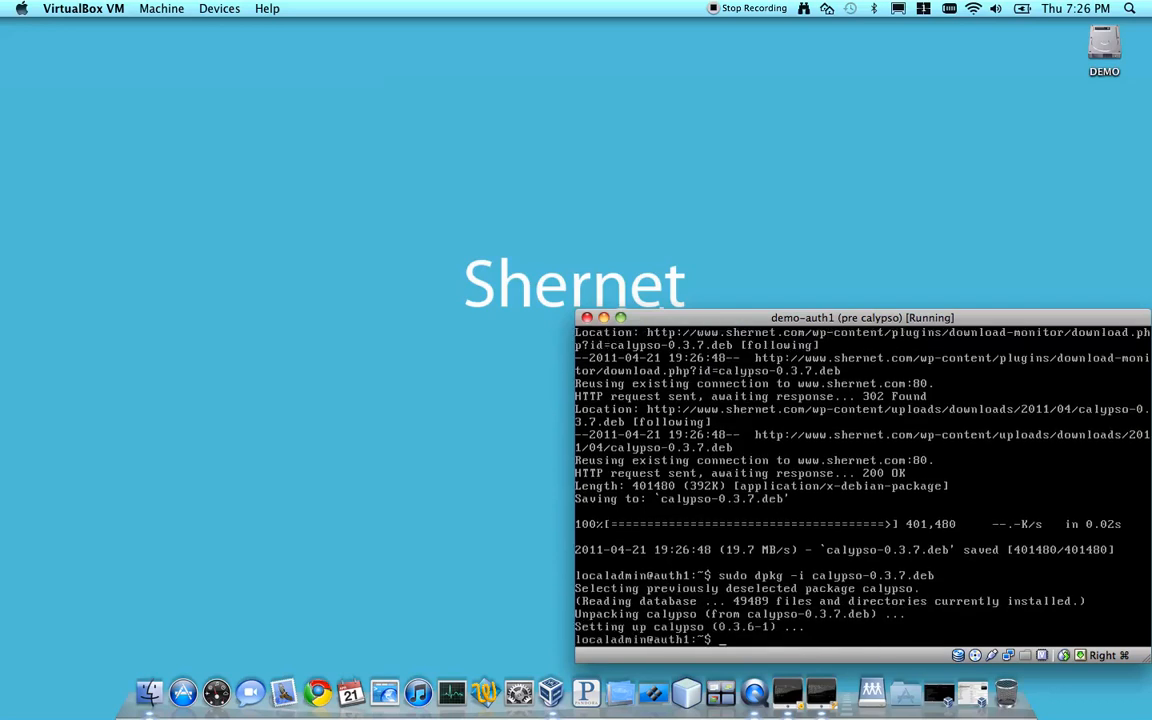
Start a root shell with sudo -s, change to /opt/calypso/bin/ and clear the terminal
text(sudo -s)
key(Return)
text(cd /)
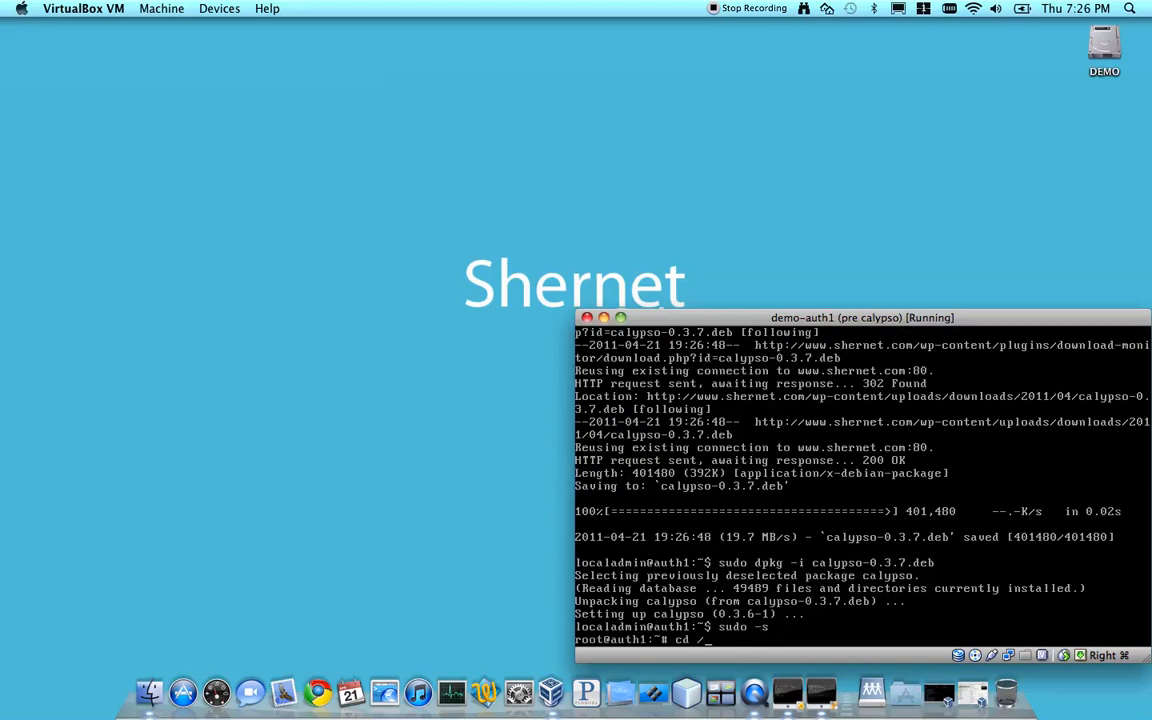
text(opt/calypso/bin/)
key(Return)
text(clear)
key(Return)
List the bin directory's contents and run the setup.sh installer
text(ls)
key(Return)
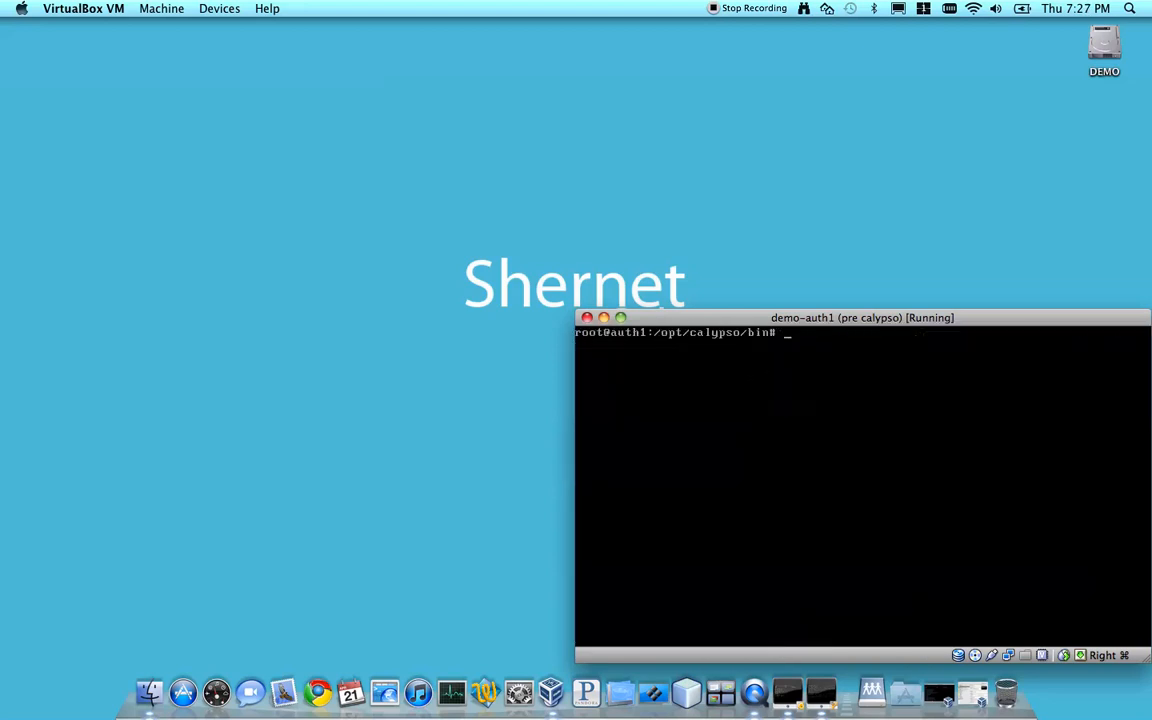
text(./setup.sh)
Enter Demo as the organization name, keep country US, and set the state to Connecticut and the city to Newington
key(Return)
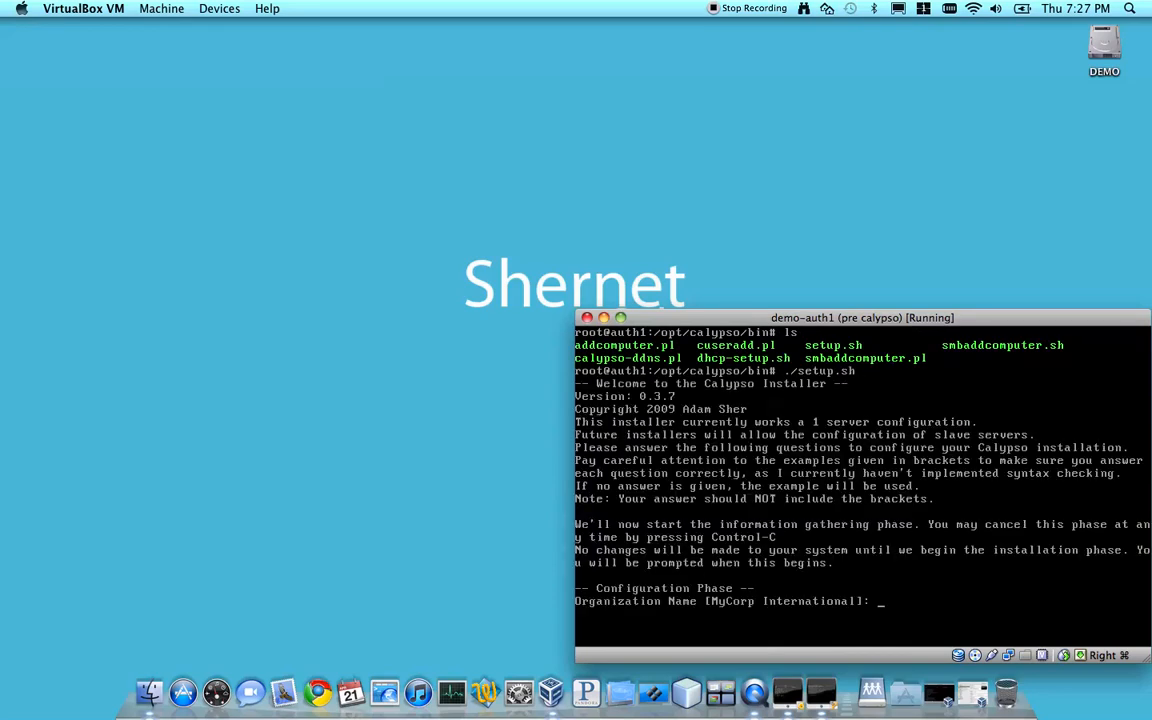
text(Demo)
key(Return)
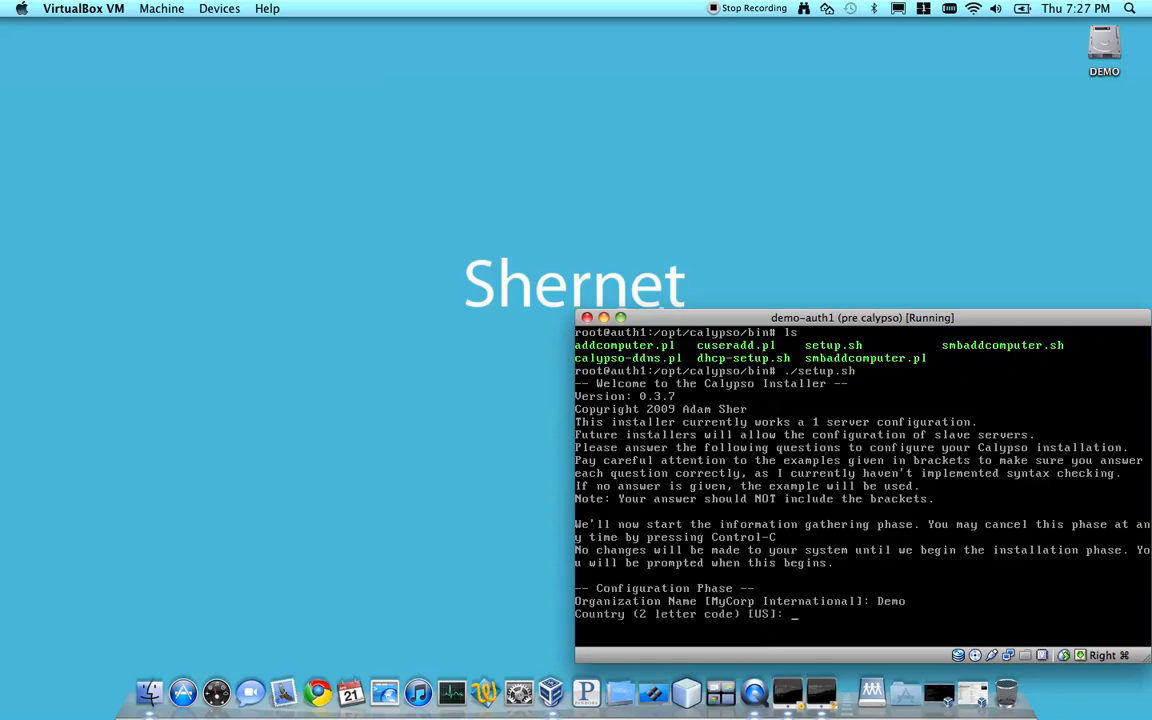
key(Return)
text(Connecticut)
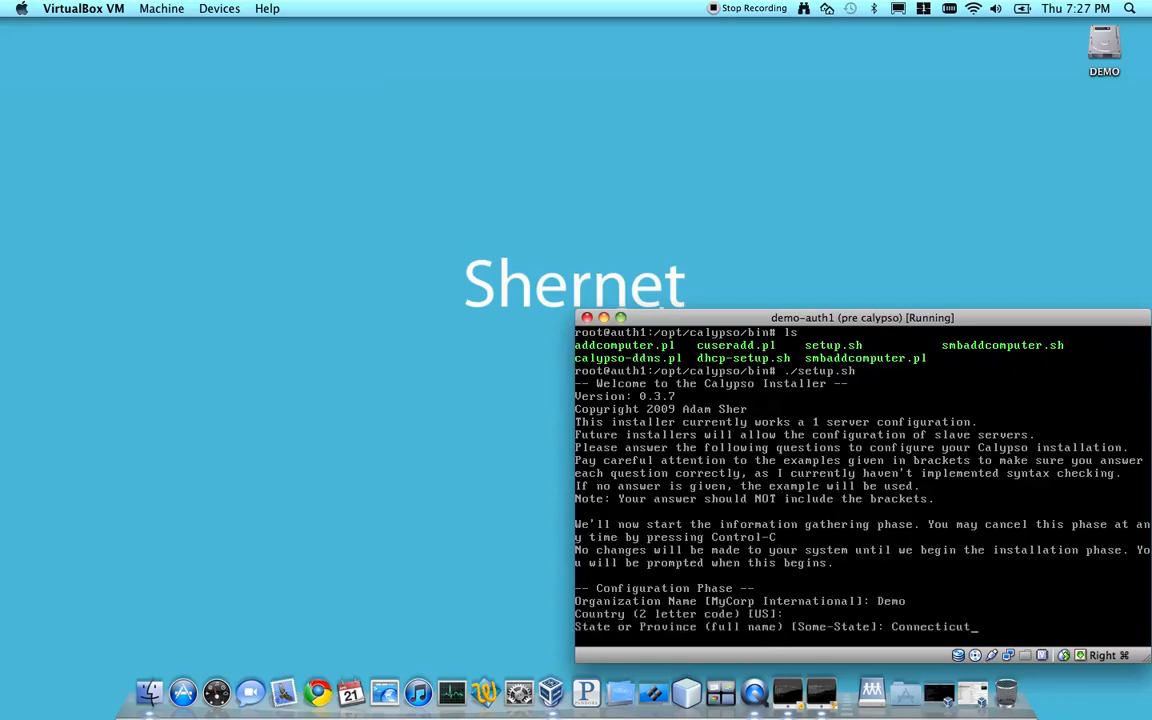
key(Return)
text(Newington)
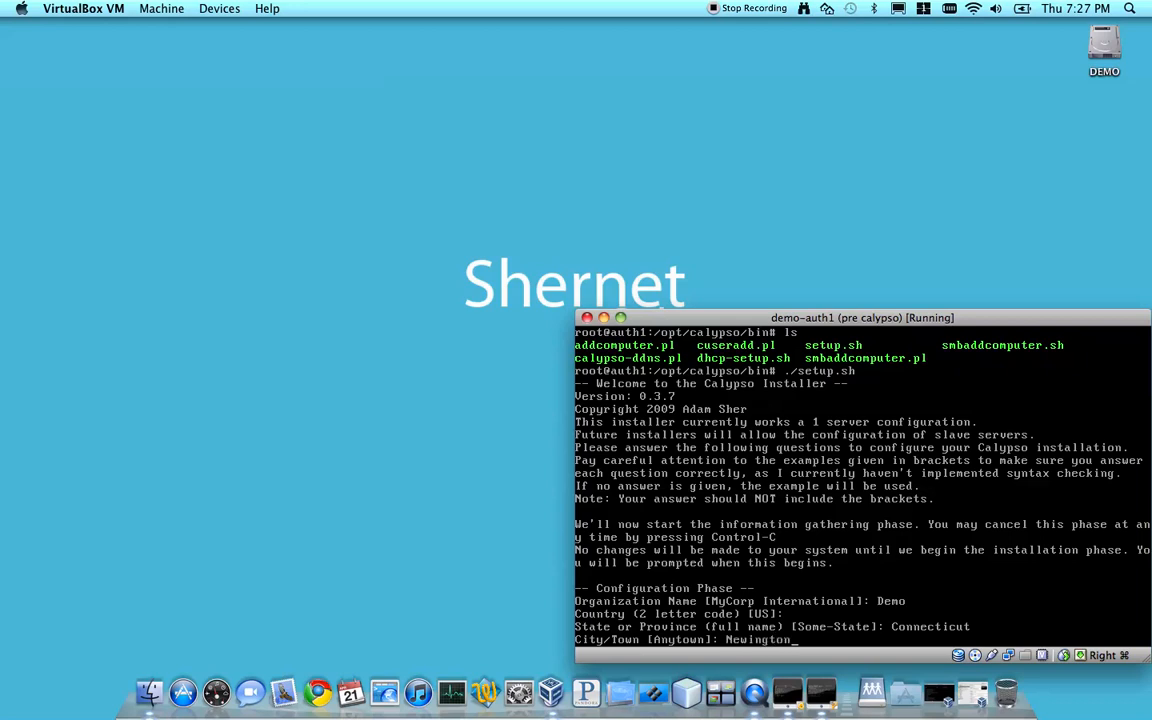
key(Return)
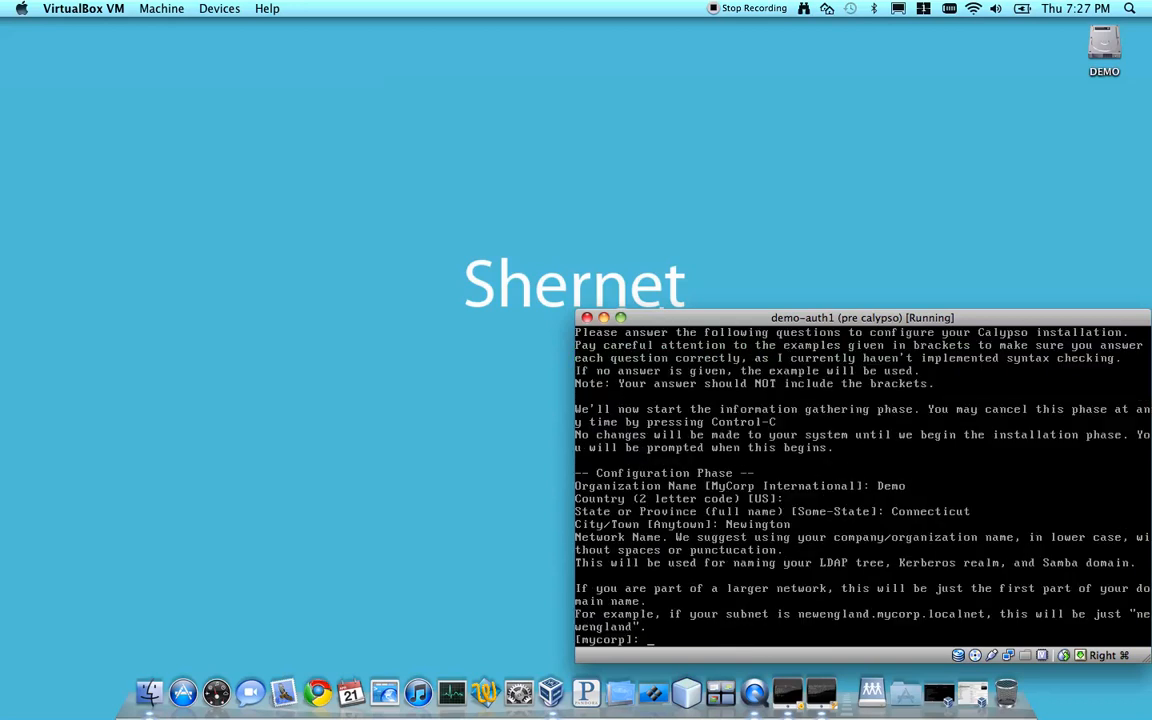
Set the network name to demo and accept the default local DNS domain suffix localnet
text(demo)
key(Return)
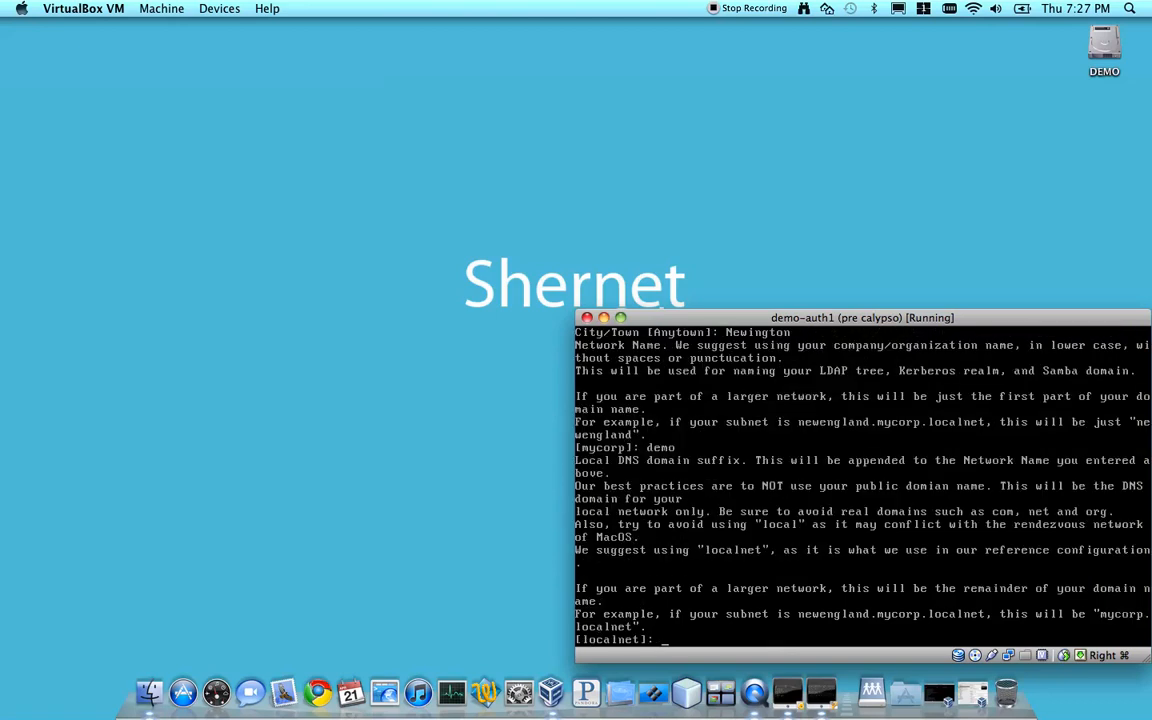
key(Return)
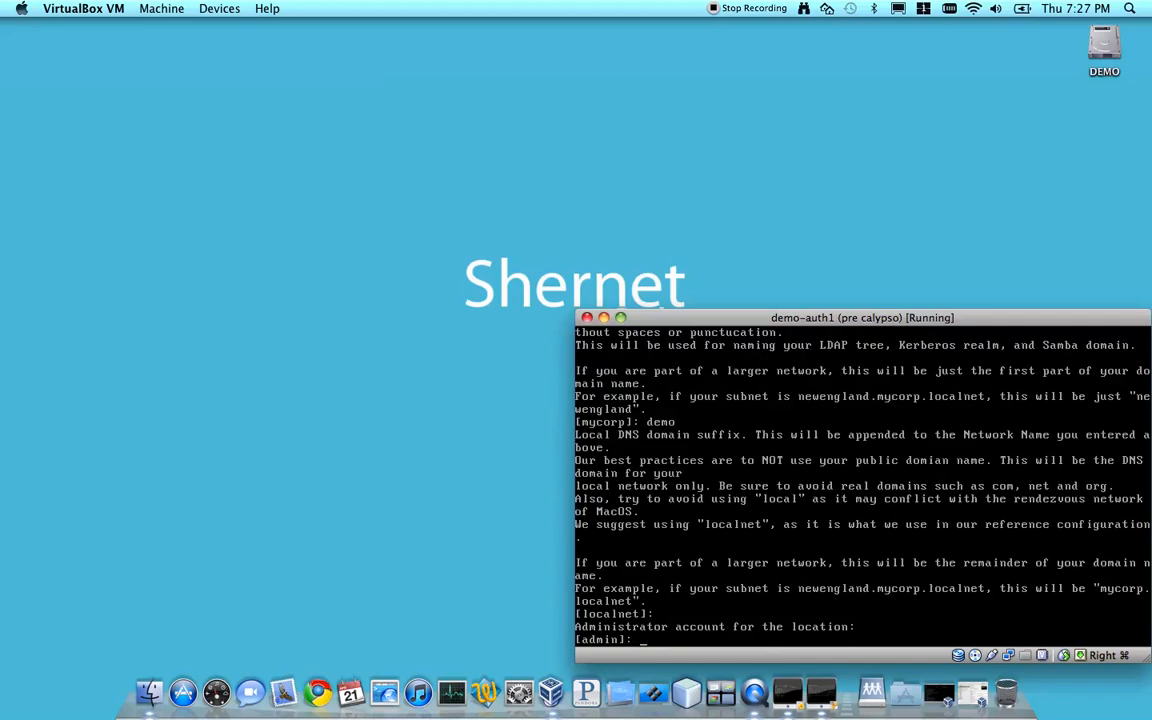
Accept the default admin account and answer the prompts for the admin password and the Mac connection password
key(Return)
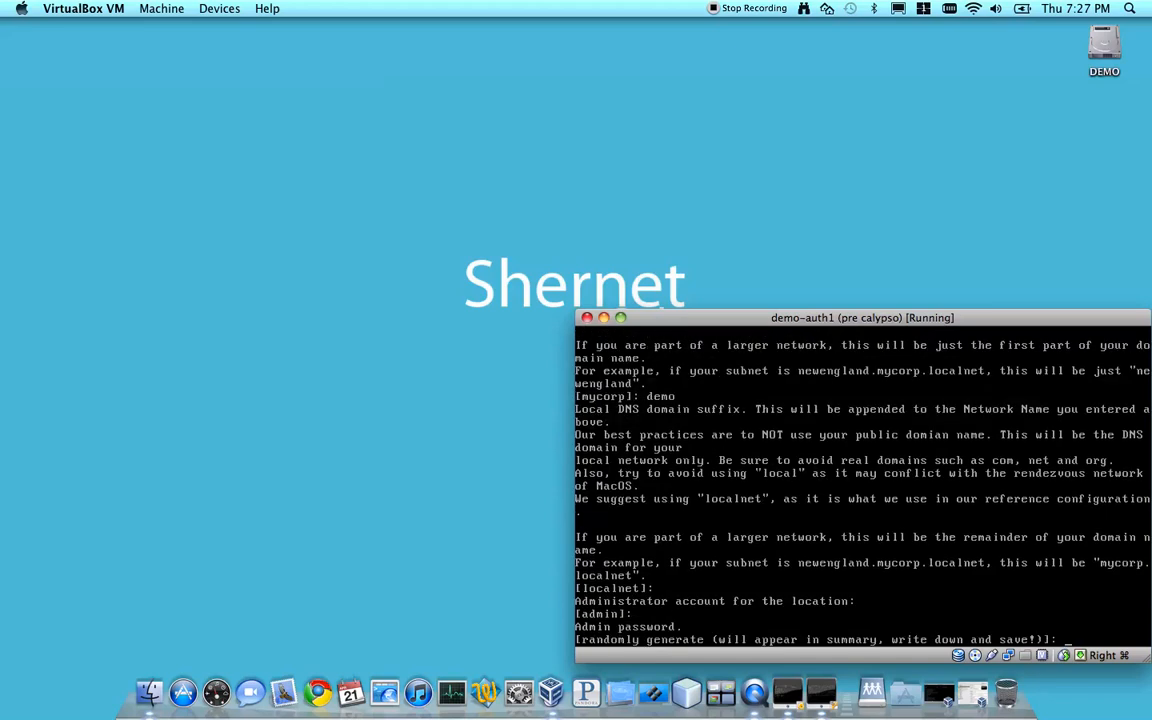
key(Return)
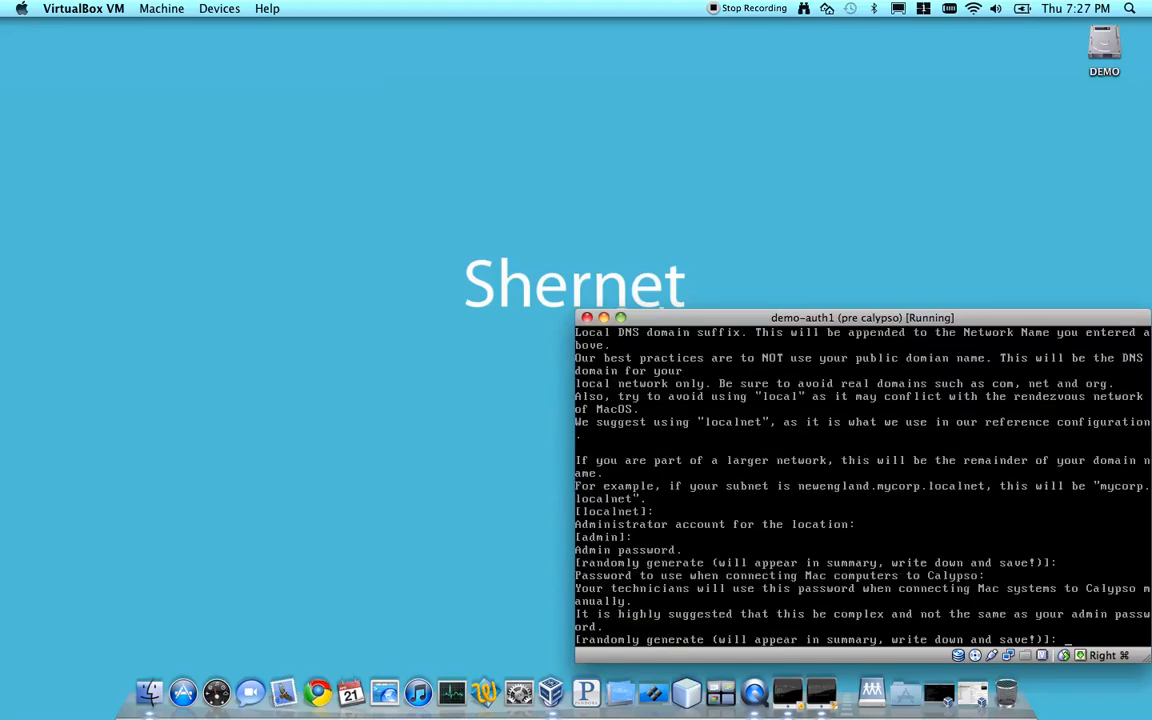
key(Return)
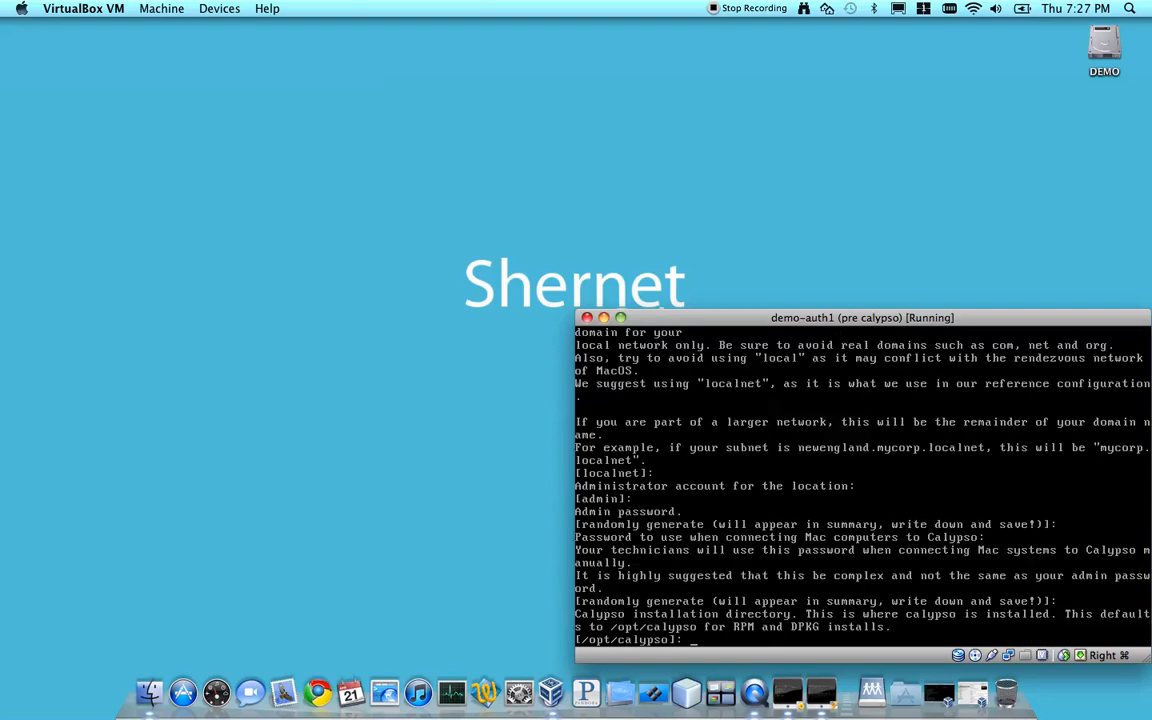
Accept /opt/calypso, auth1.demo.localnet, IP address 10.102.1.1 and mask 255.255.0.0, leave DNS forwarding blank, and begin the Calypso installation
key(Return)
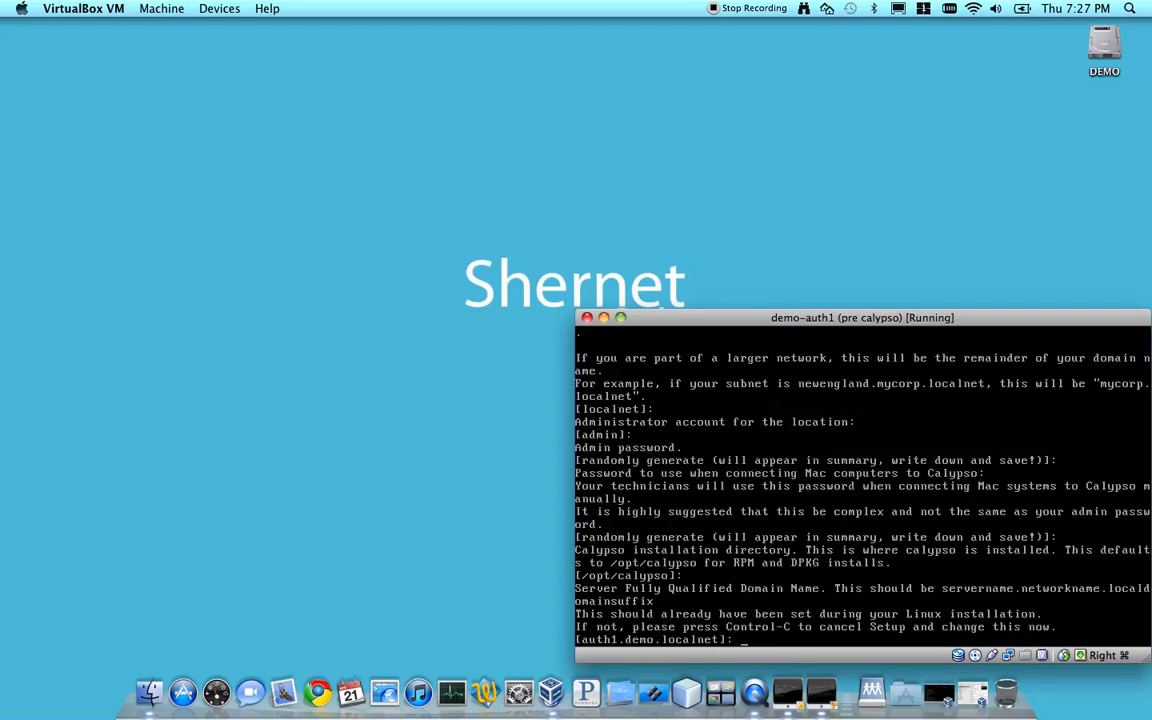
key(Return)
key(Return)
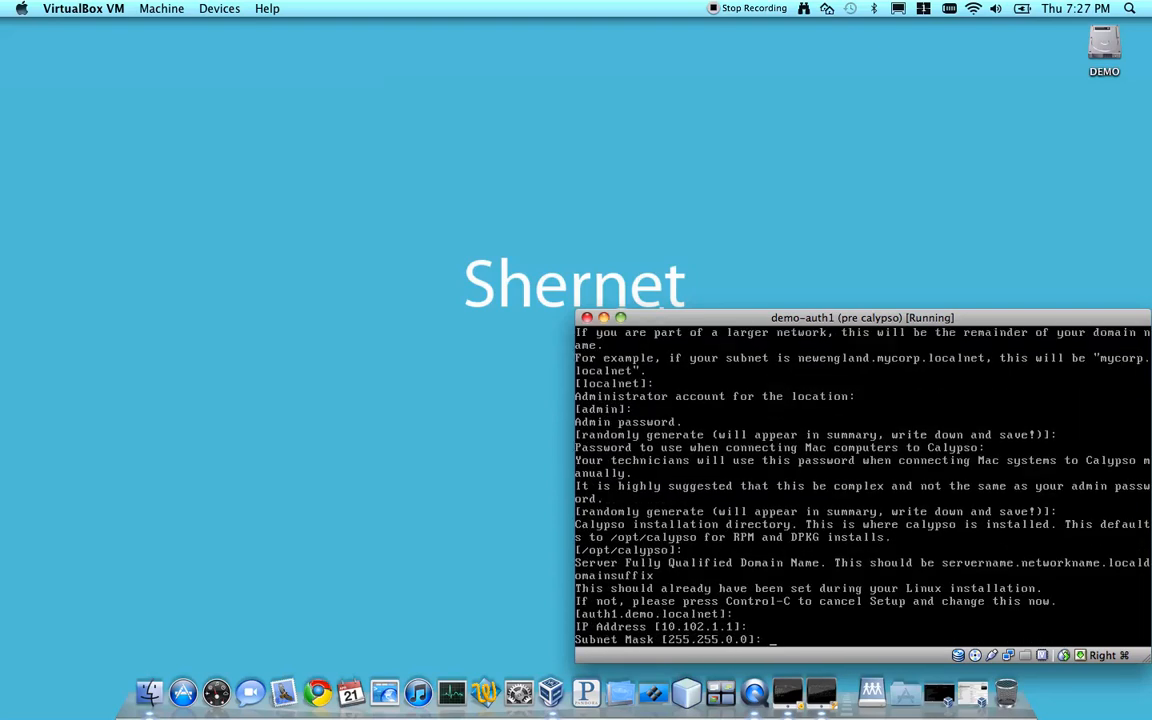
key(Return)
key(Return)
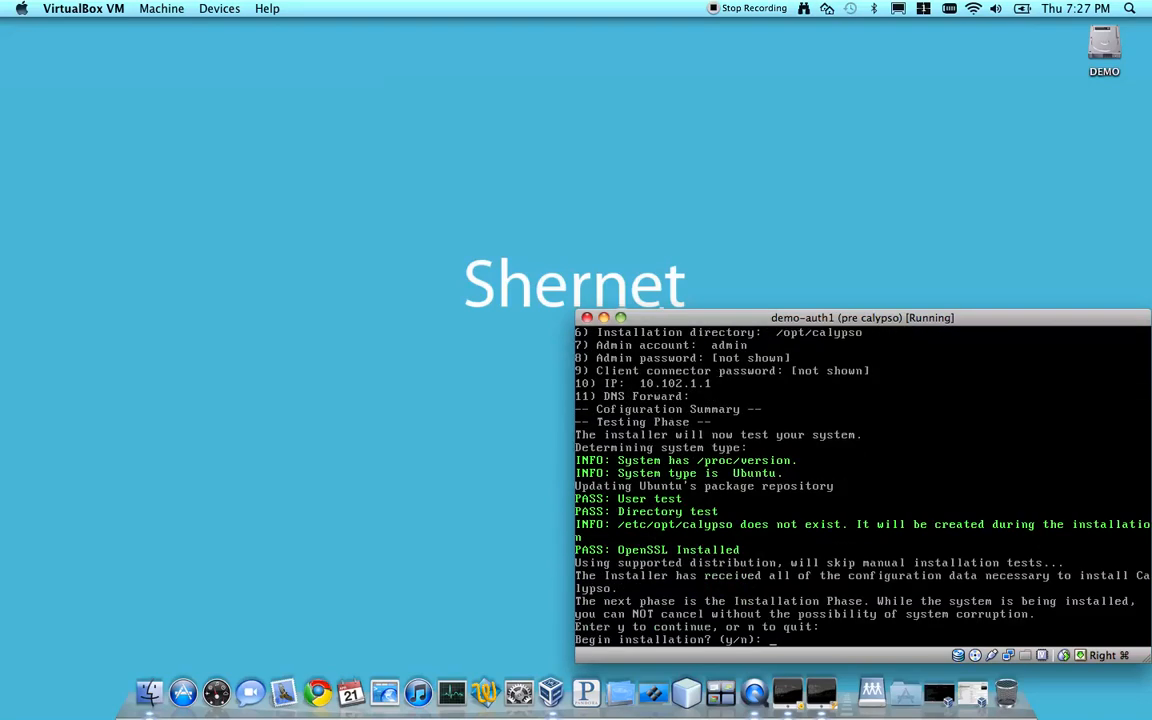
text(y)
key(Return)
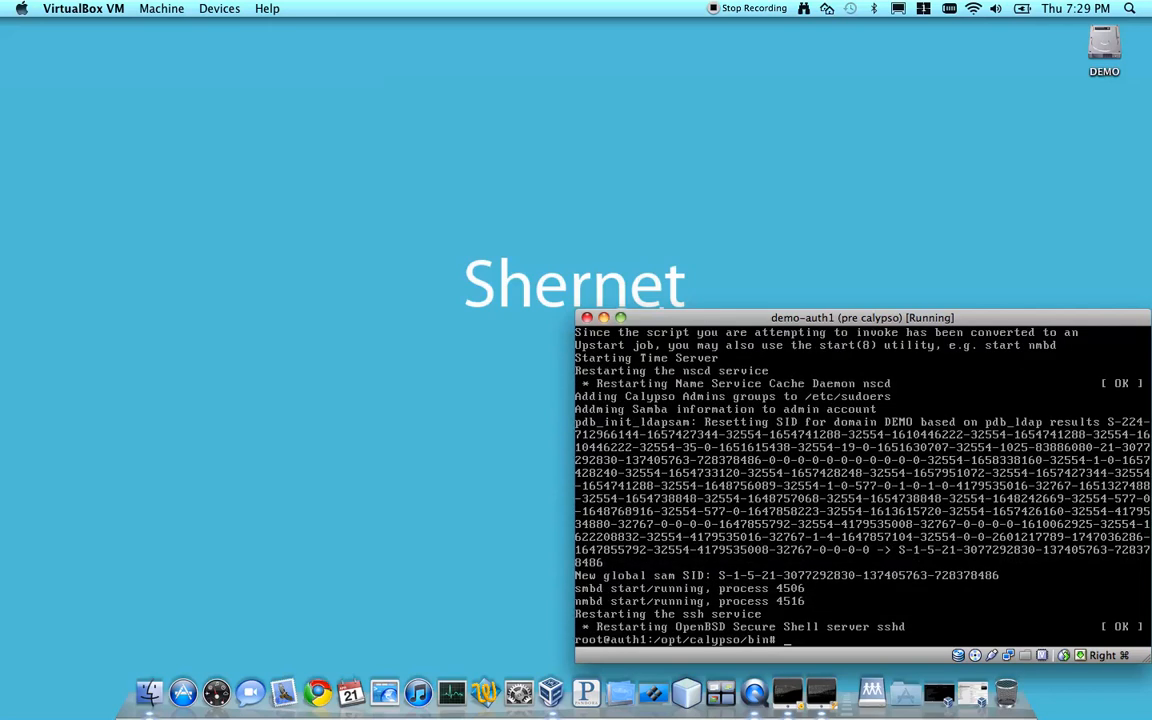
List the system's user accounts with getent passwd
text(getent passwd)
key(Return)
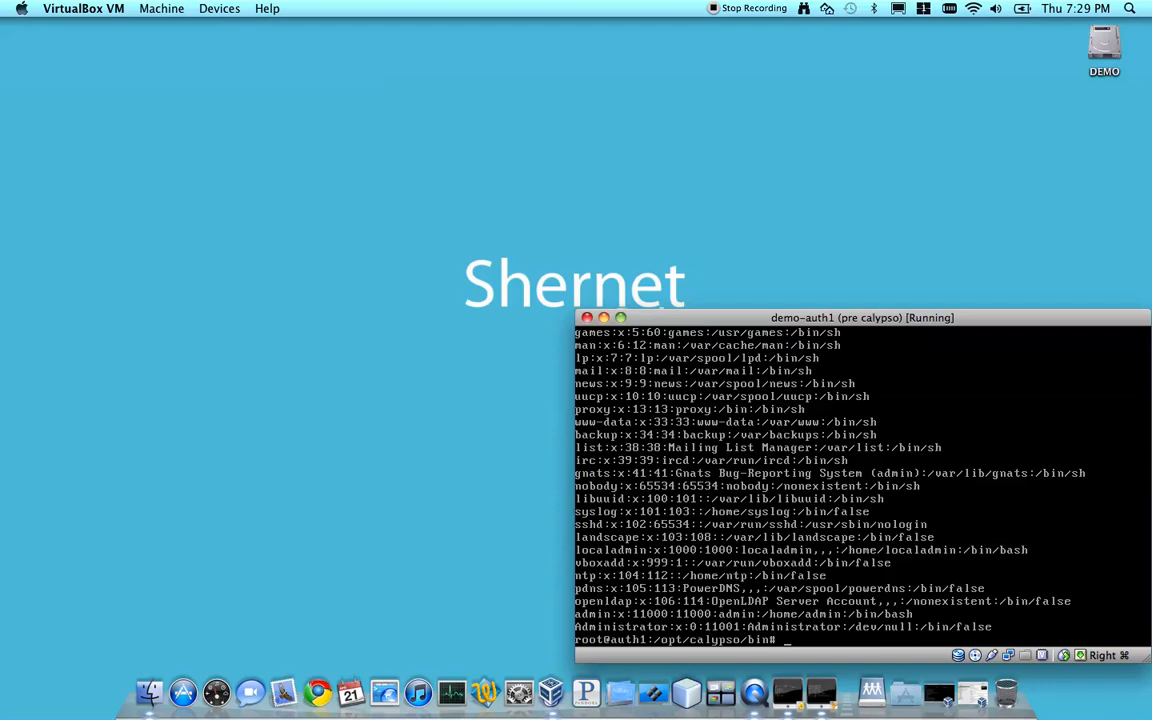
Exit the root shell and the local session, and log in as admin with the account password
text(exit)
key(Return)
text(exit)
key(Return)
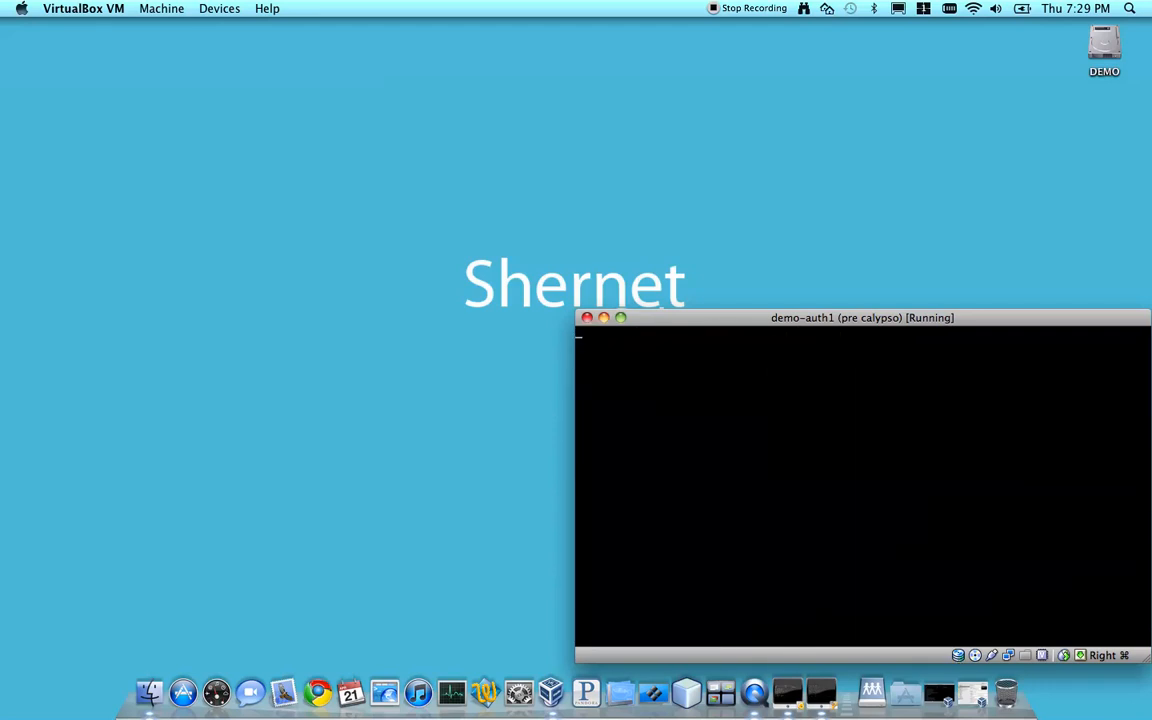
text(admin)
key(Return)
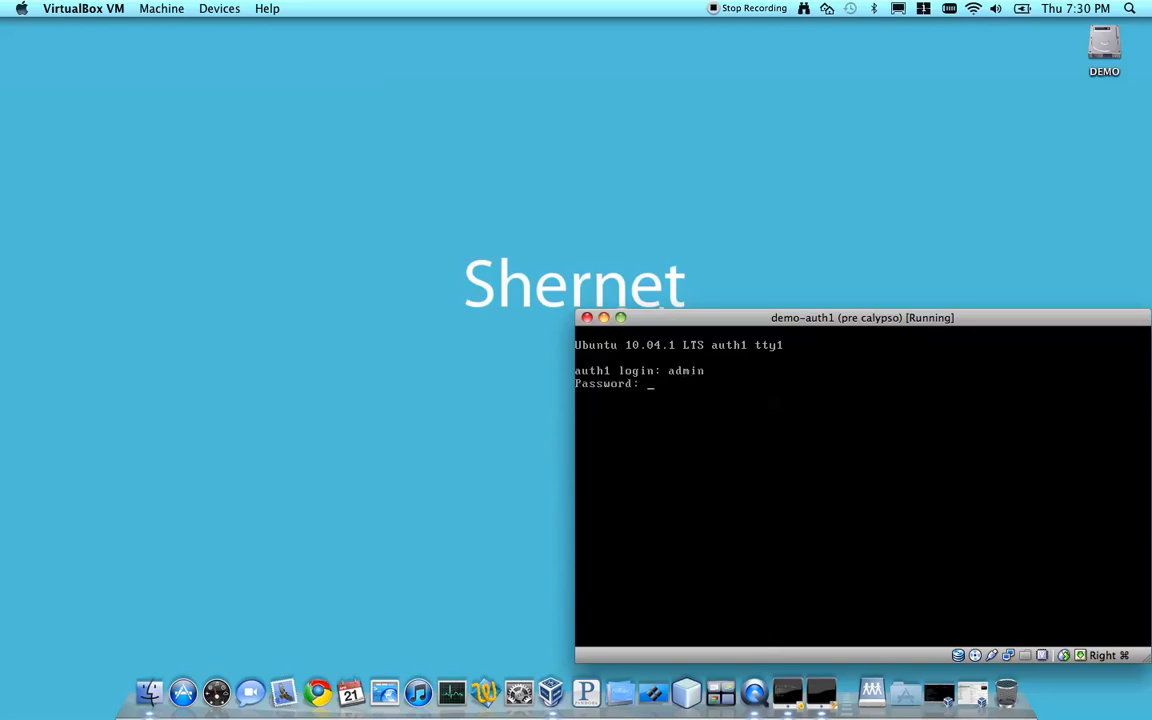
key(Return)
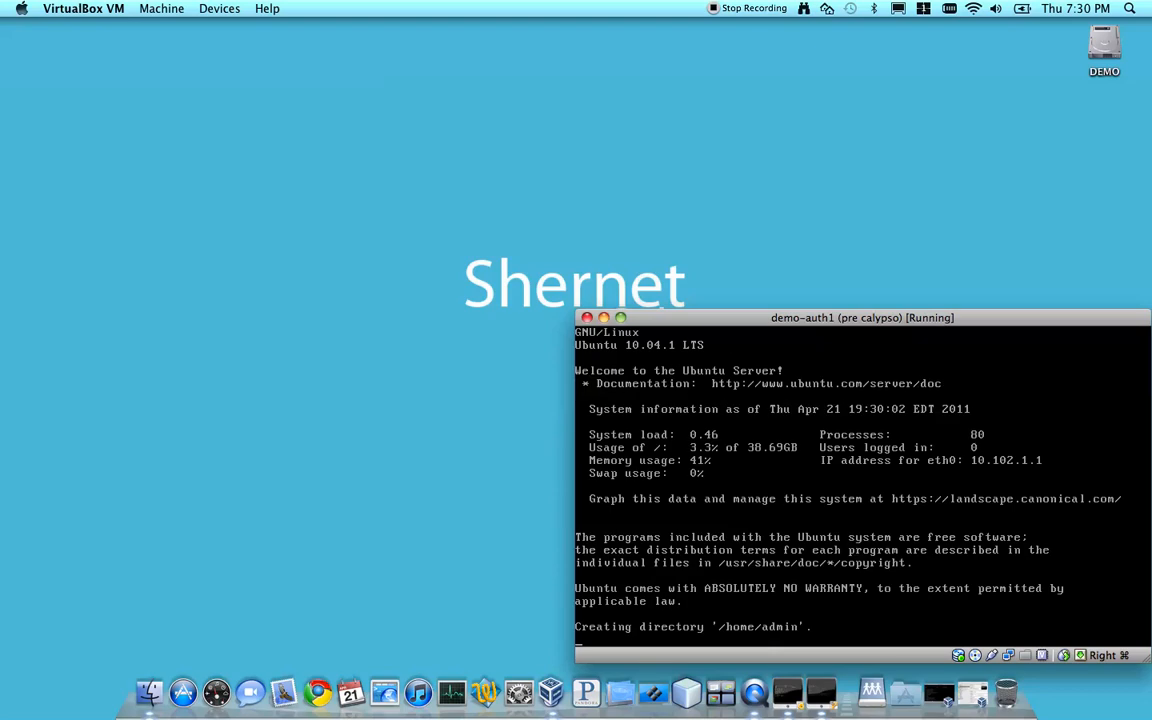
Check the Kerberos tickets with klist and query the LDAP directory with ldapsearch
text(kli)
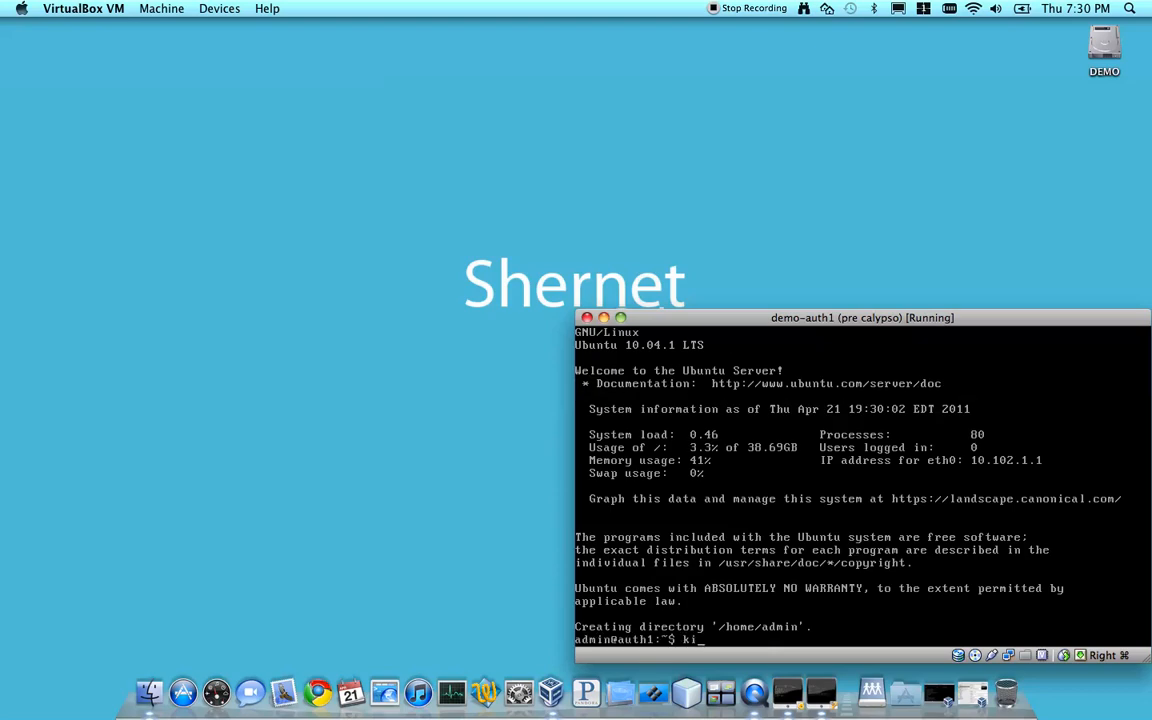
text(st)
key(Return)
text(ldapsearch)
key(Return)
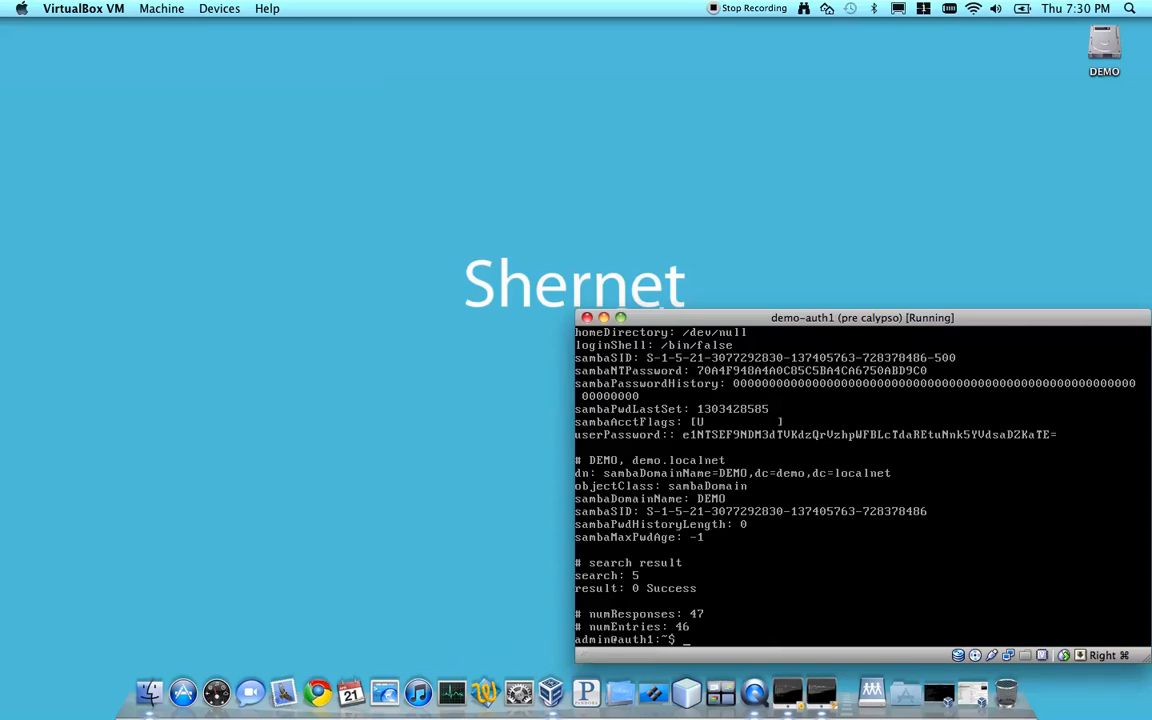
Change to /opt/calypso/bin/, list its contents and run dhcp-setup.sh with sudo
text(d /opt/calypso/bin/)
key(Return)
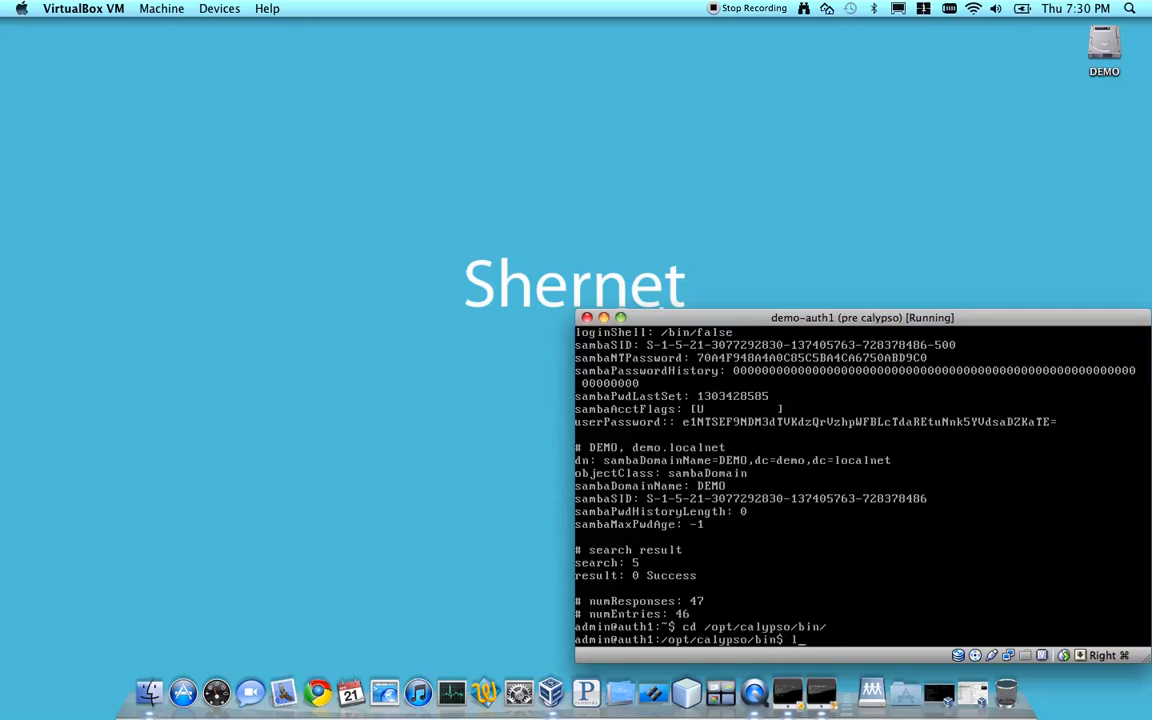
text(ls)
key(Return)
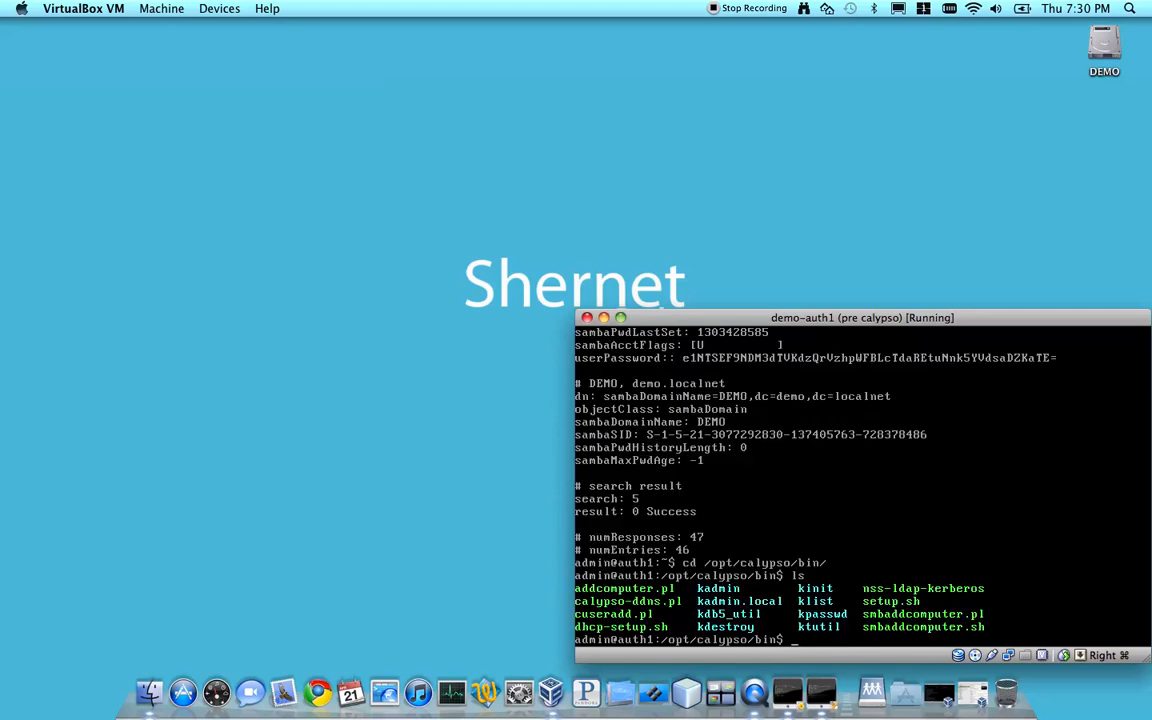
text(sudo ./d)
key(Tab)
key(Return)
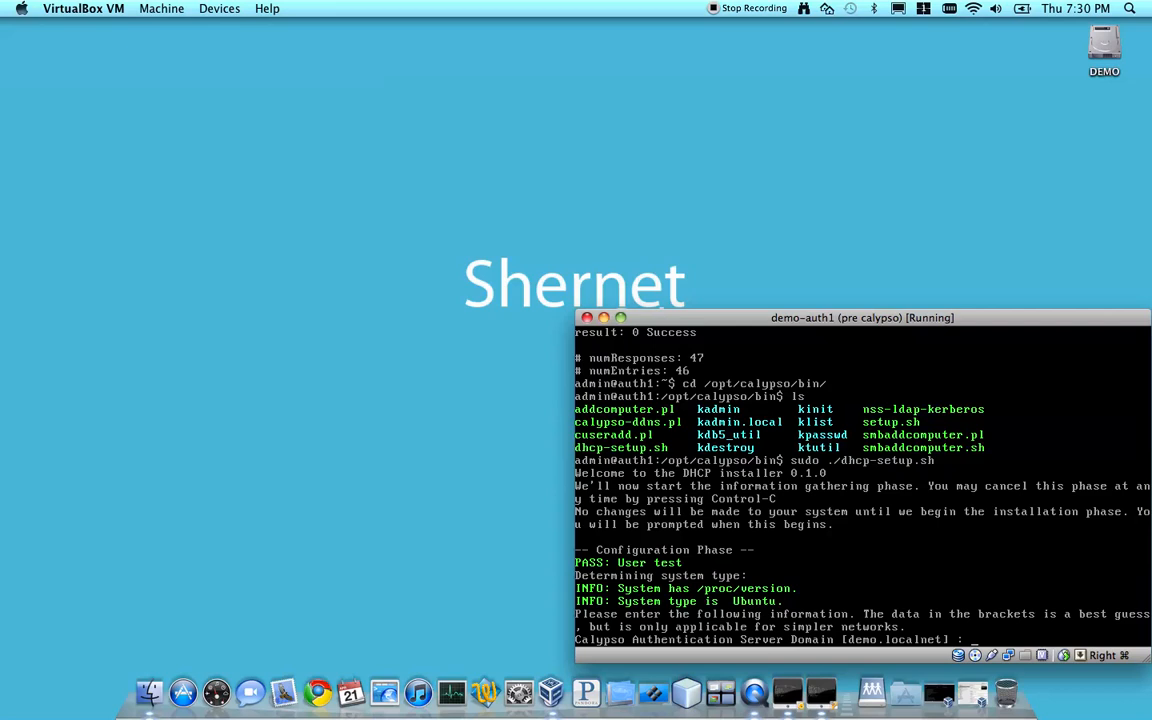
Accept server domain demo.localnet, subnet 10.102.0.0, netmask 255.255.0.0, broadcast 10.102.255.255 and DHCP client range 10.102.3.1 to 10.102.3.254
key(Return)
key(Return)
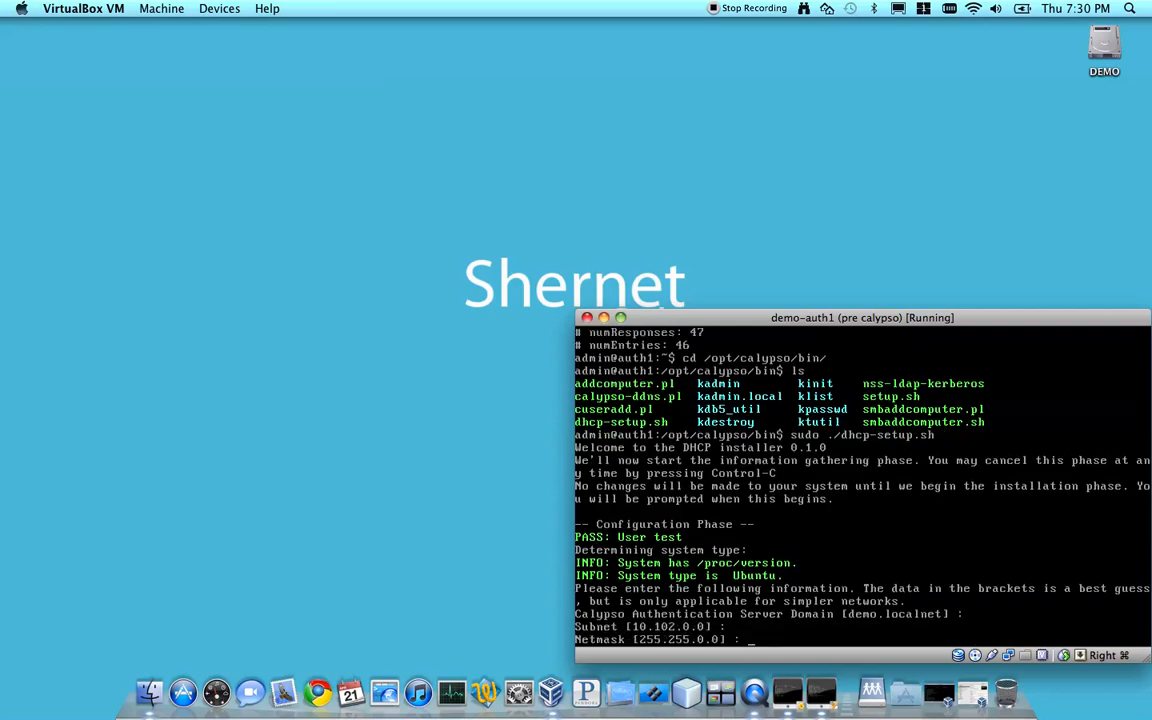
key(Return)
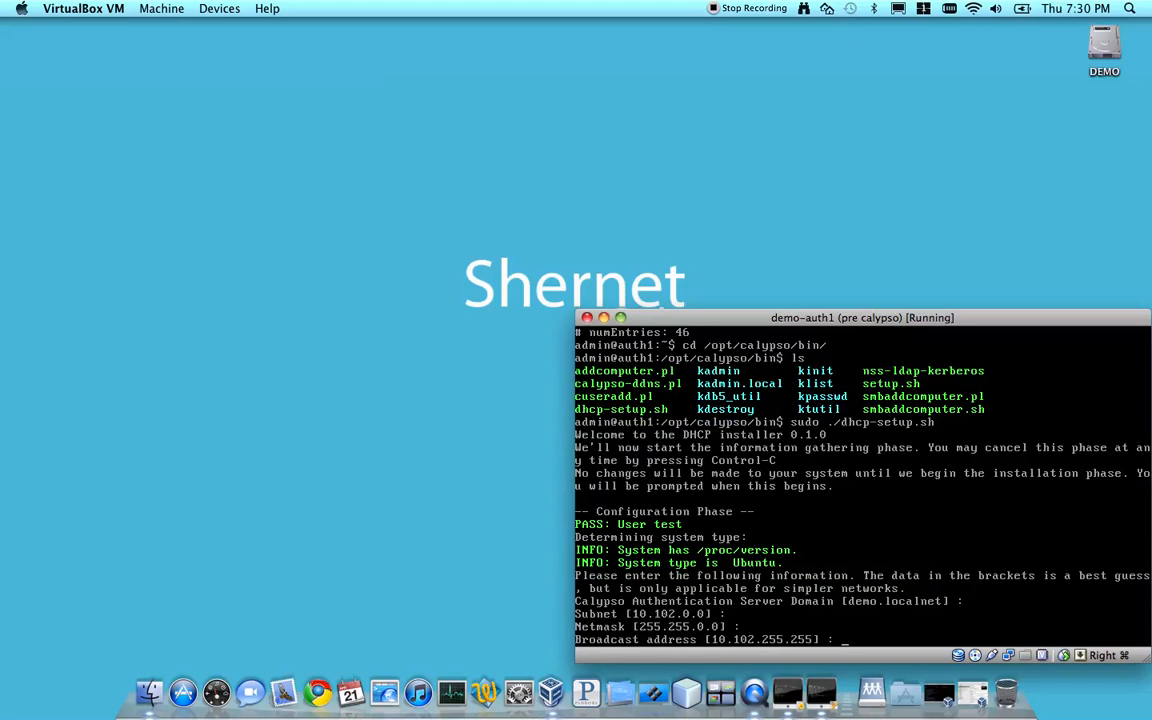
key(Return)
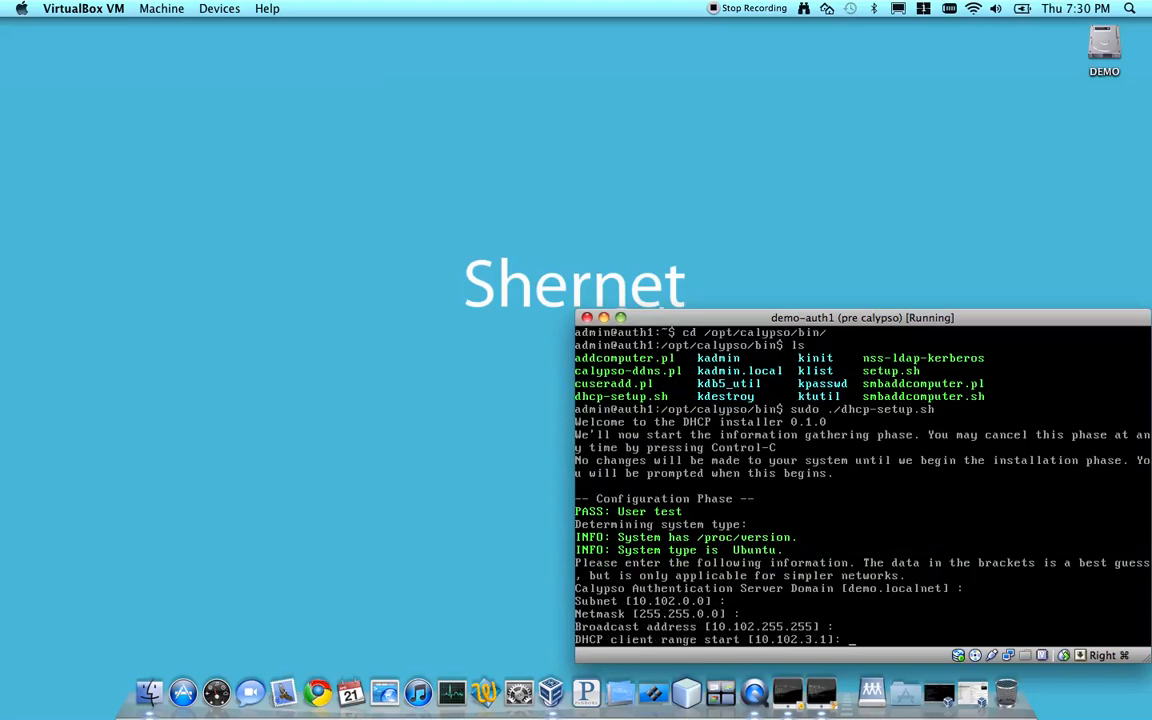
key(Return)
key(Return)
Accept DNS domain demo.localnet, NTP and DNS server 10.102.1.1, no secondary DNS server, and default gateway 10.102.0.1
key(Return)
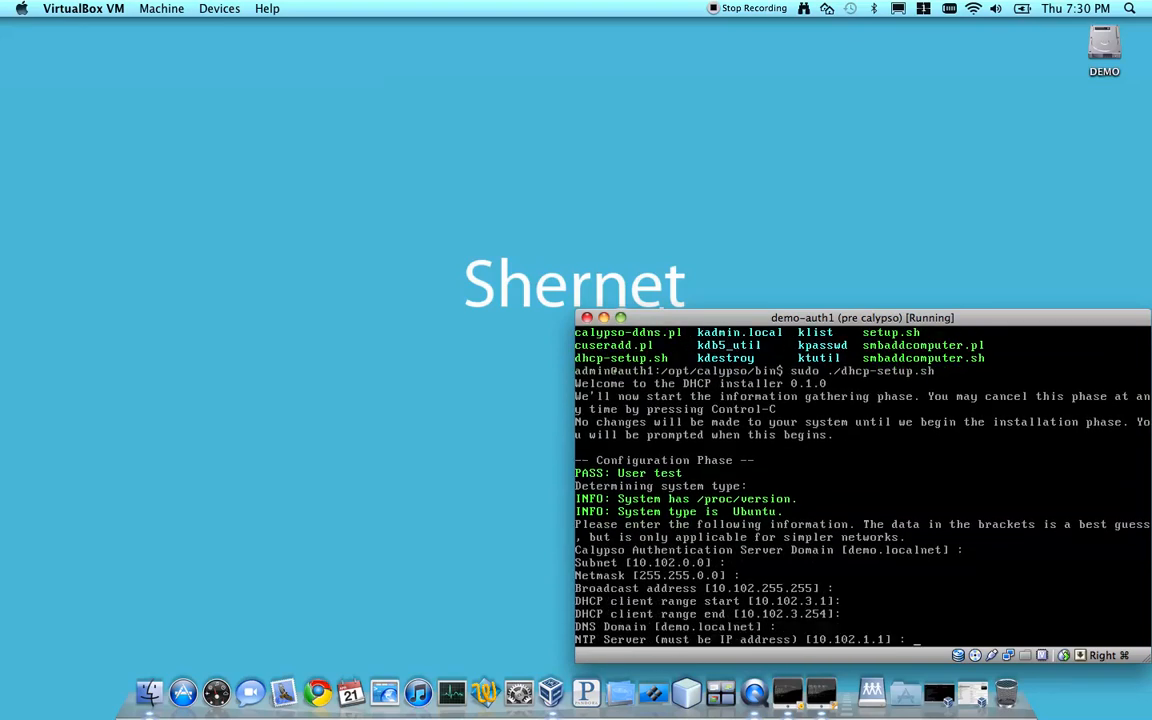
key(Return)
key(Return)
key(Return)
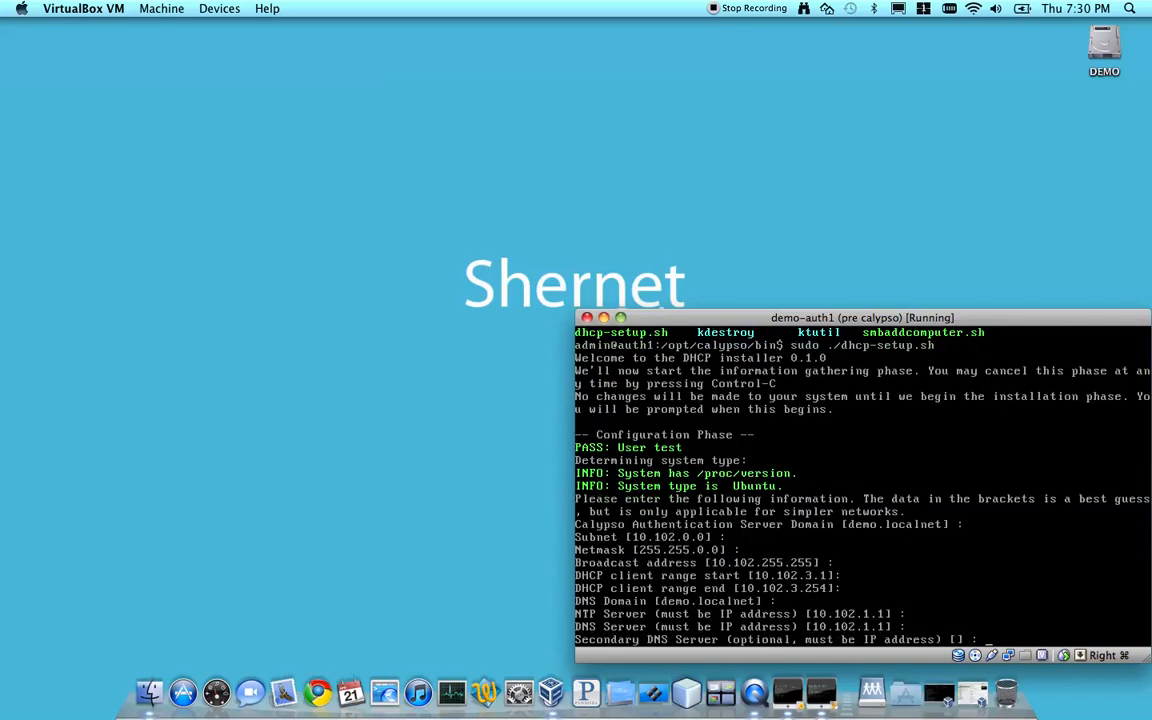
Confirm the DHCP installation and authenticate as admin with the account password
key(Return)
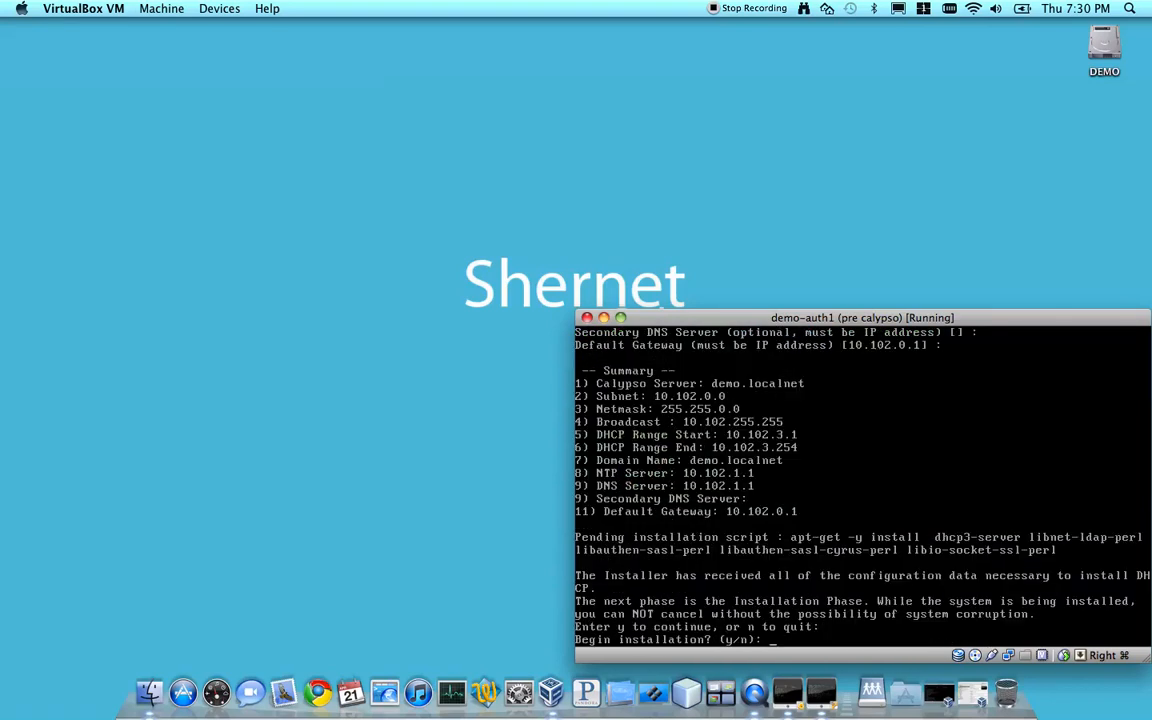
text(y)
key(Return)
text(admin)
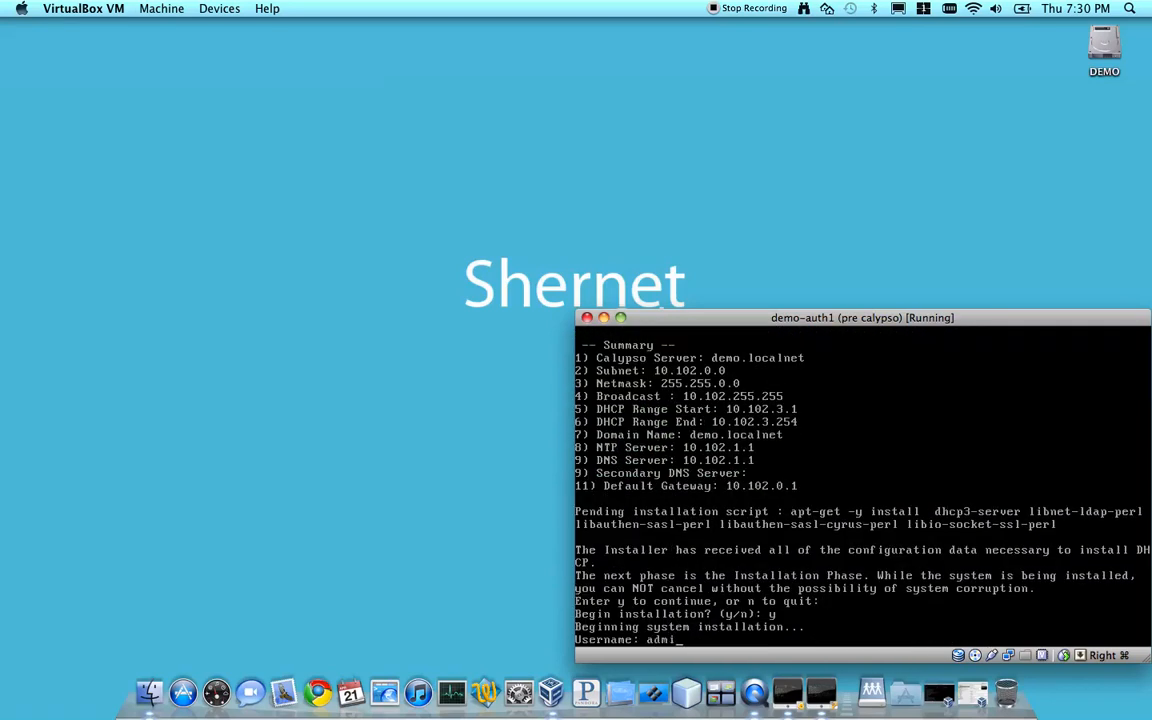
key(Return)
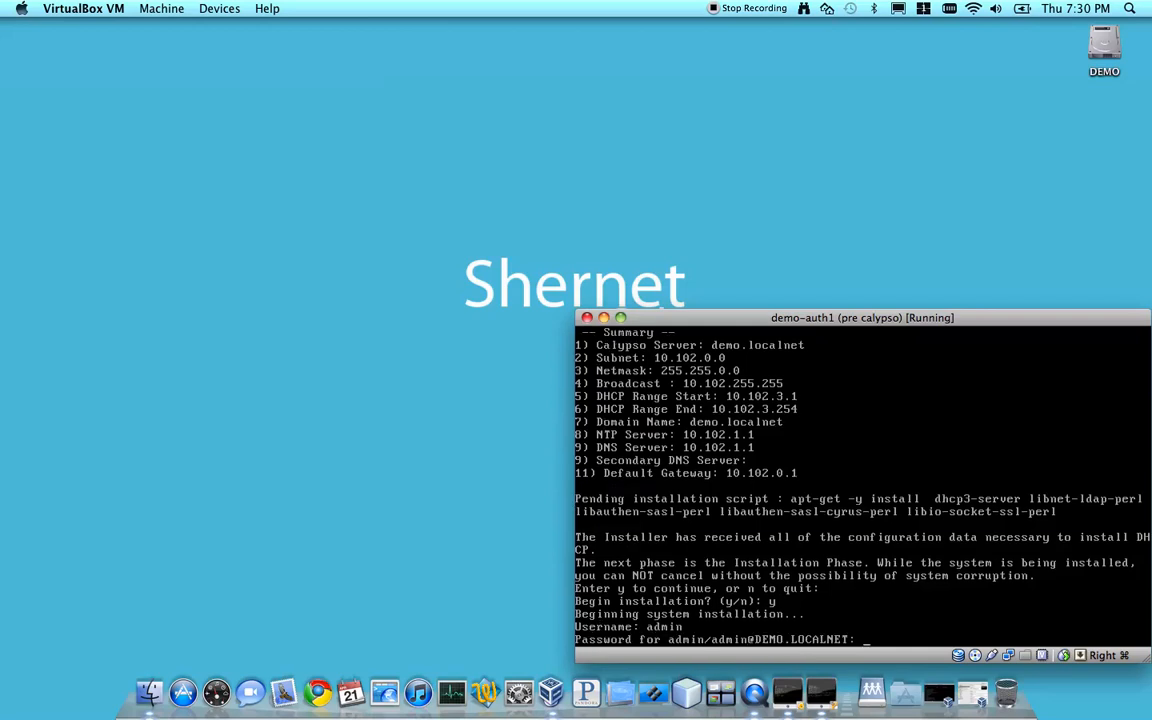
key(Return)
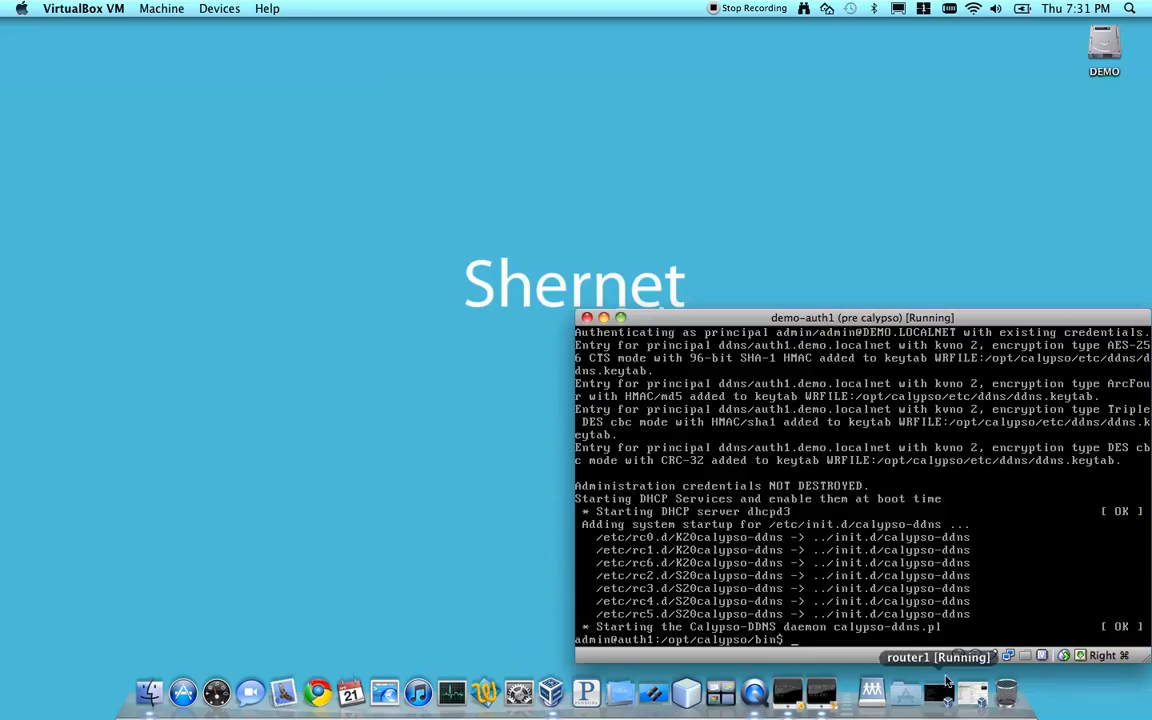
Switch to the VirtualBox Manager and start the saved demo-ubuntu virtual machine
click(975, 697)
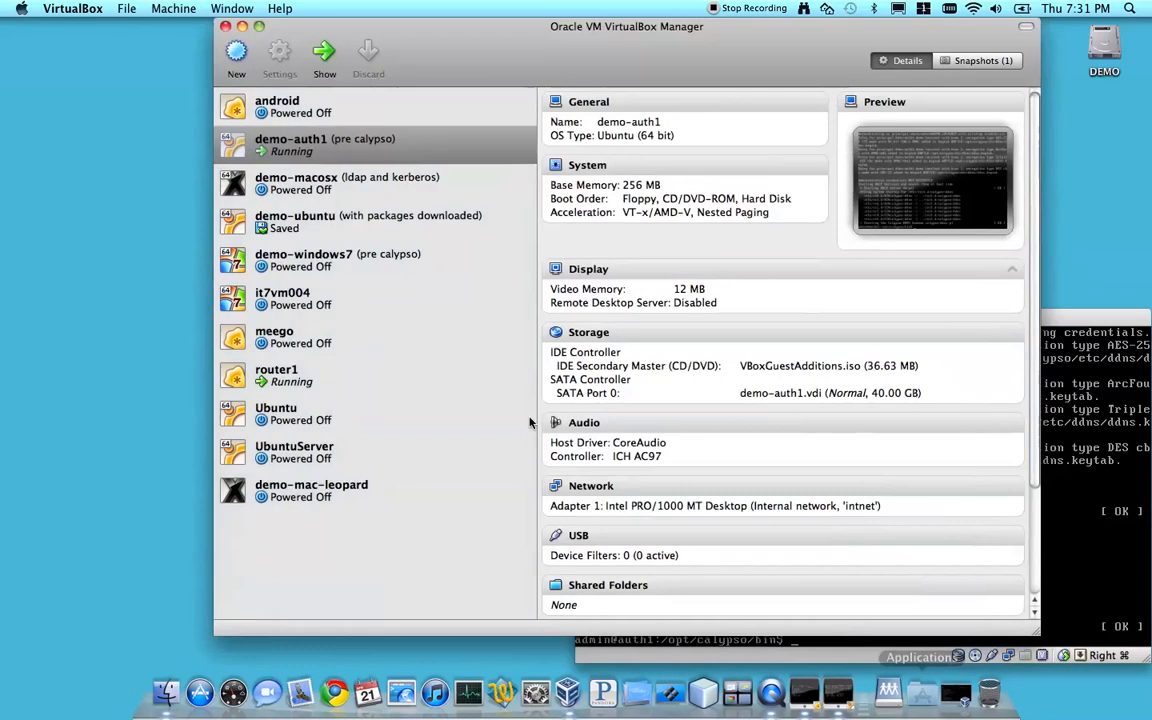
click(332, 233)
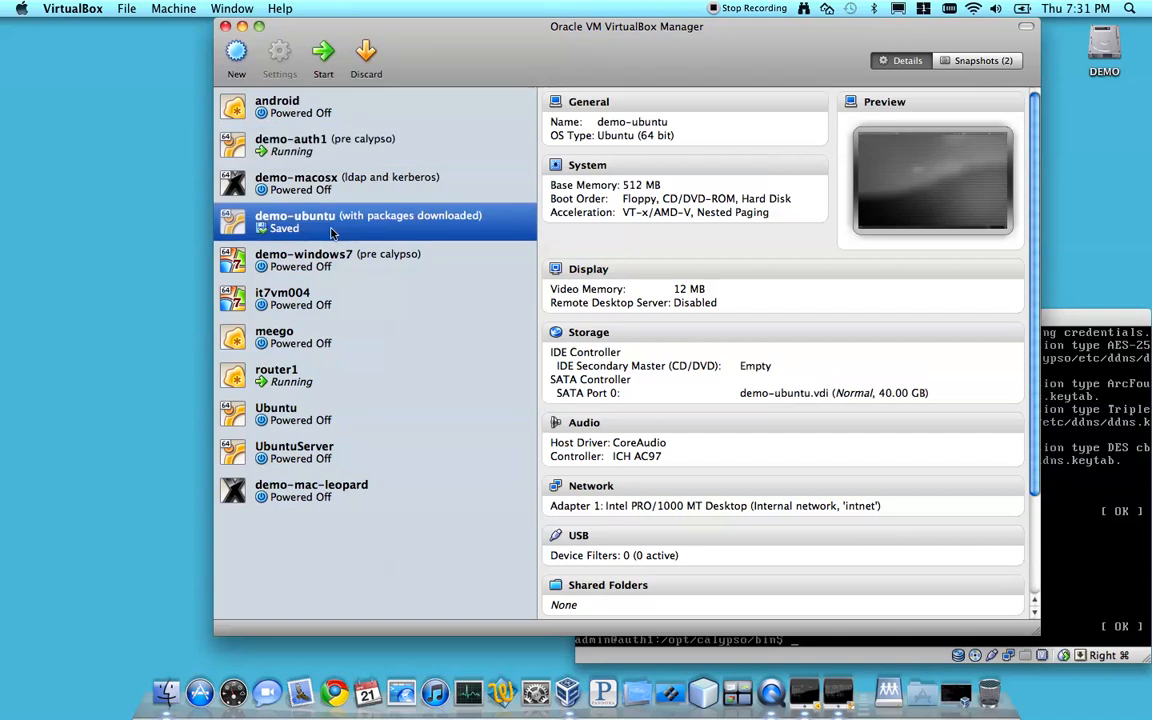
click(327, 55)
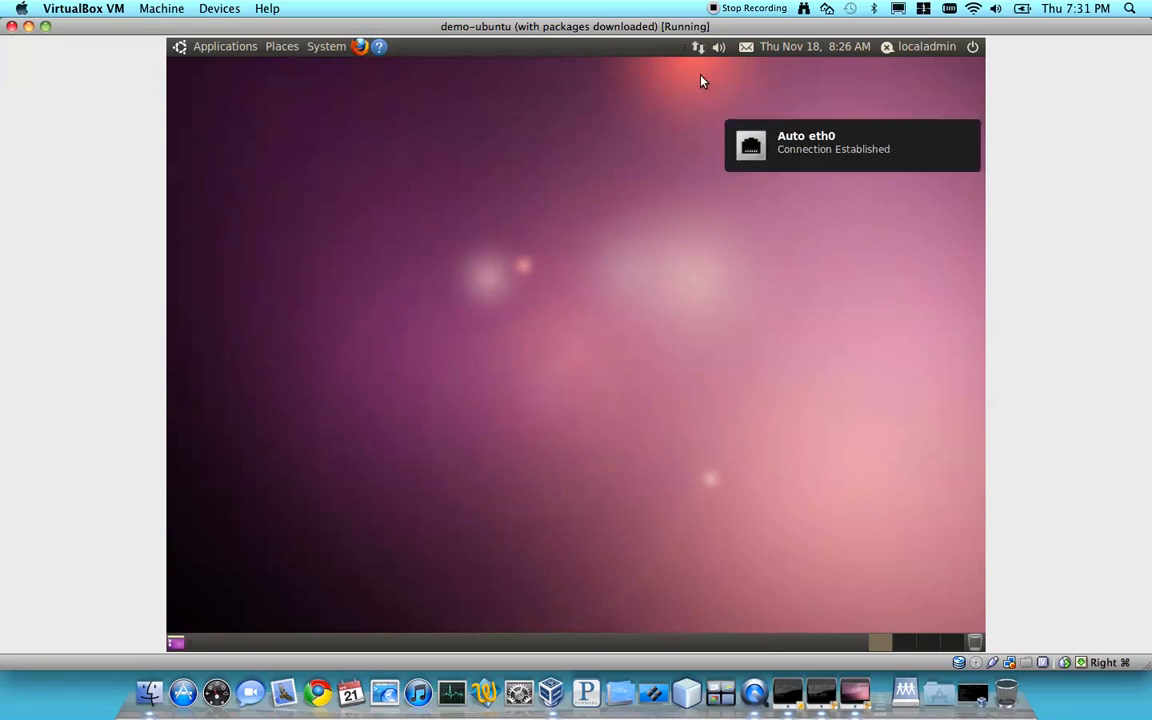
click(360, 47)
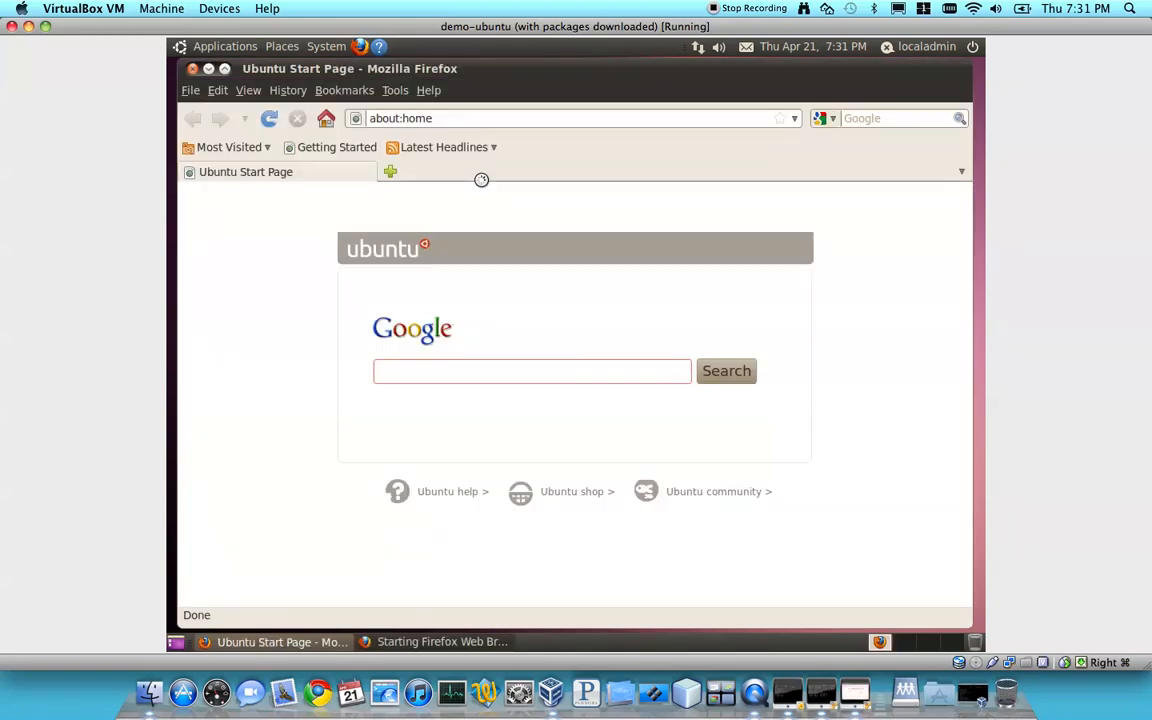
click(587, 114)
triple_click(587, 114)
text(www.)
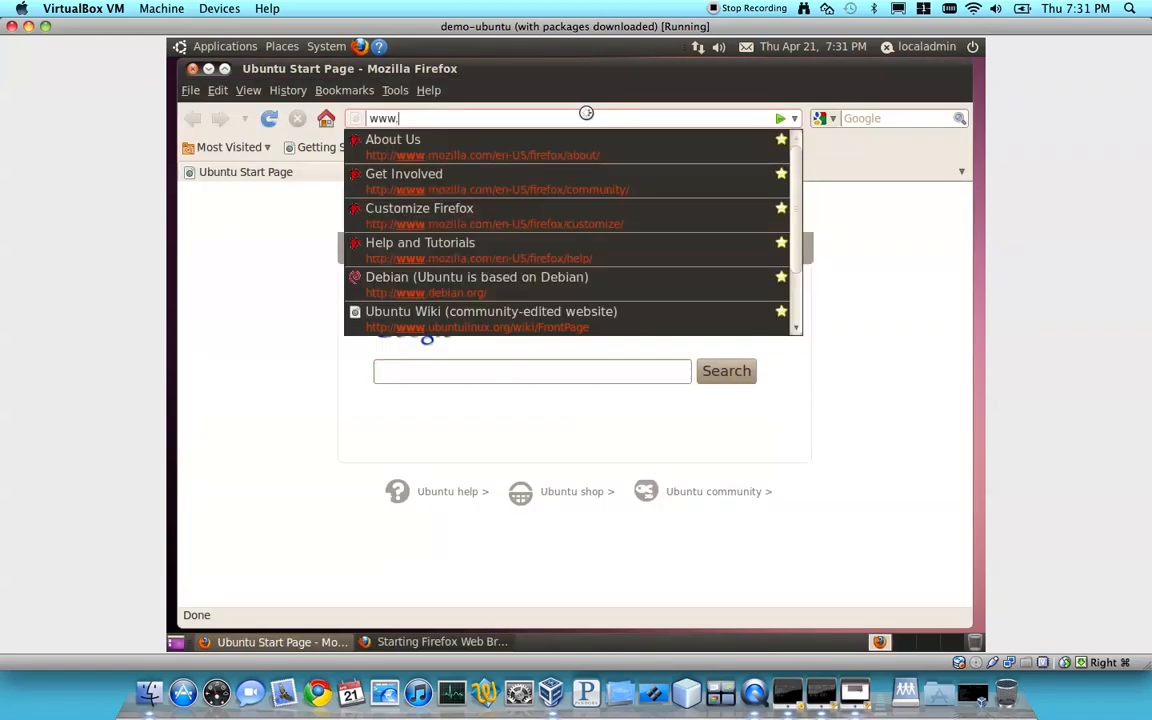
text(shernet.com)
key(Return)
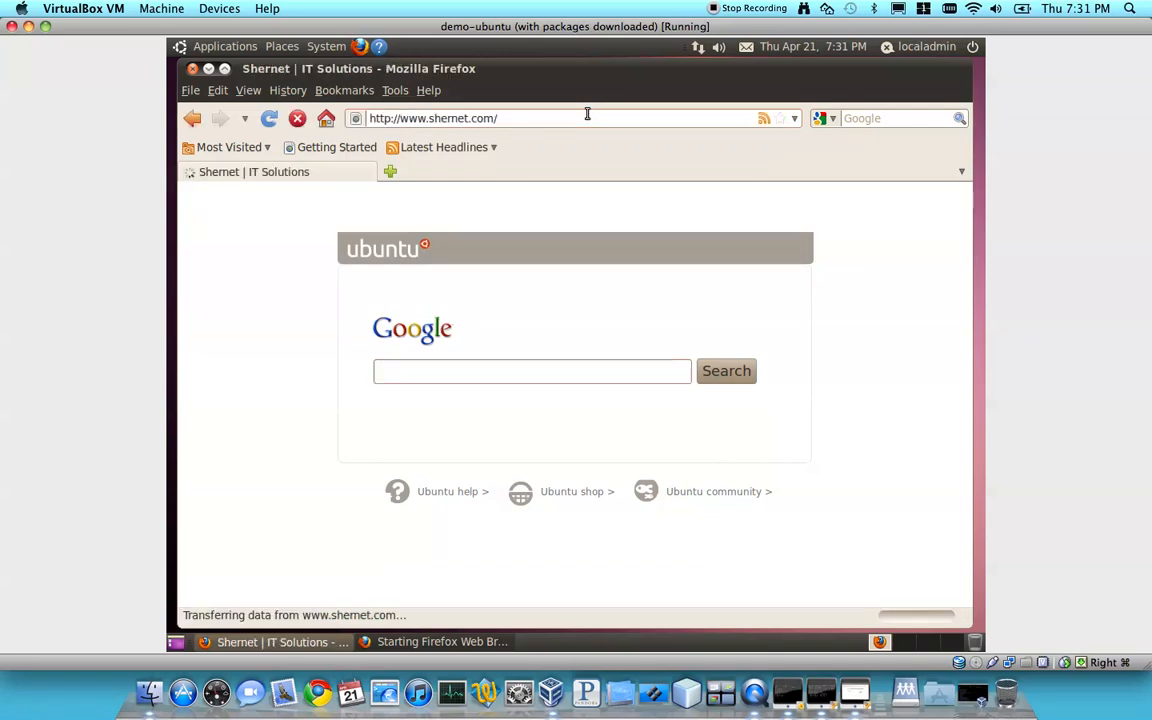
Download CalypsoClient Ubuntu Linux from the site's Downloads page and open calypso-client-0.1.0.deb with GDebi Package Installer
click(322, 278)
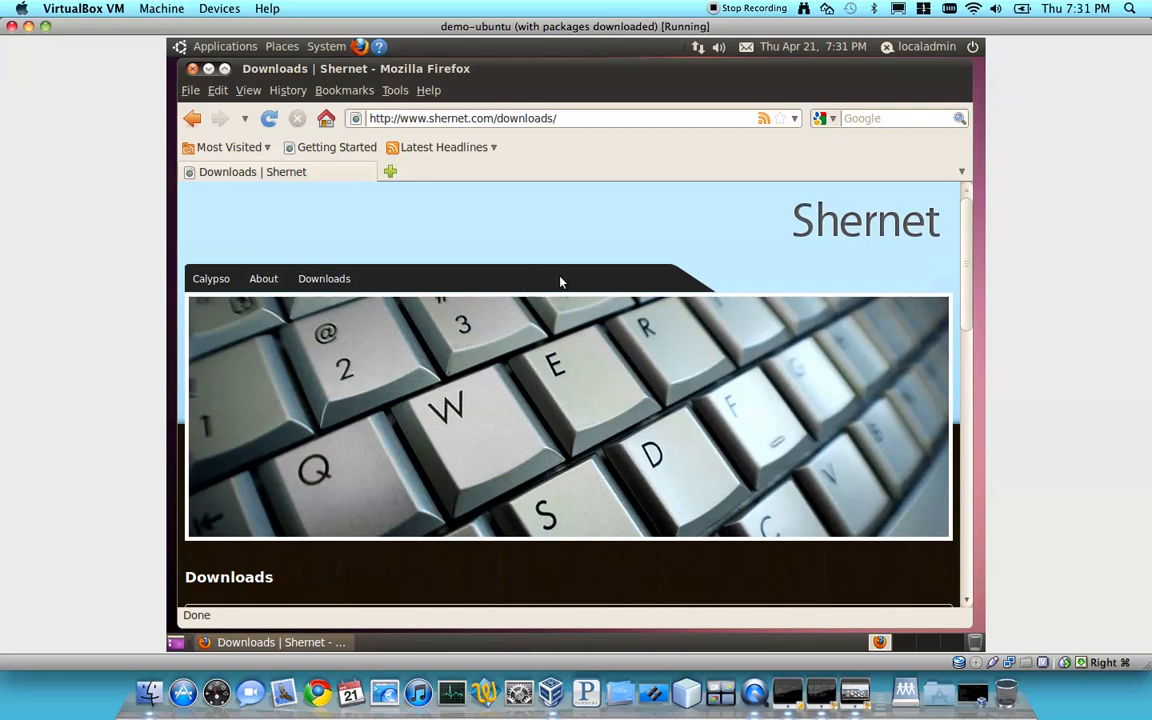
scroll(967, 268, down, 3)
scroll(967, 268, down, 3)
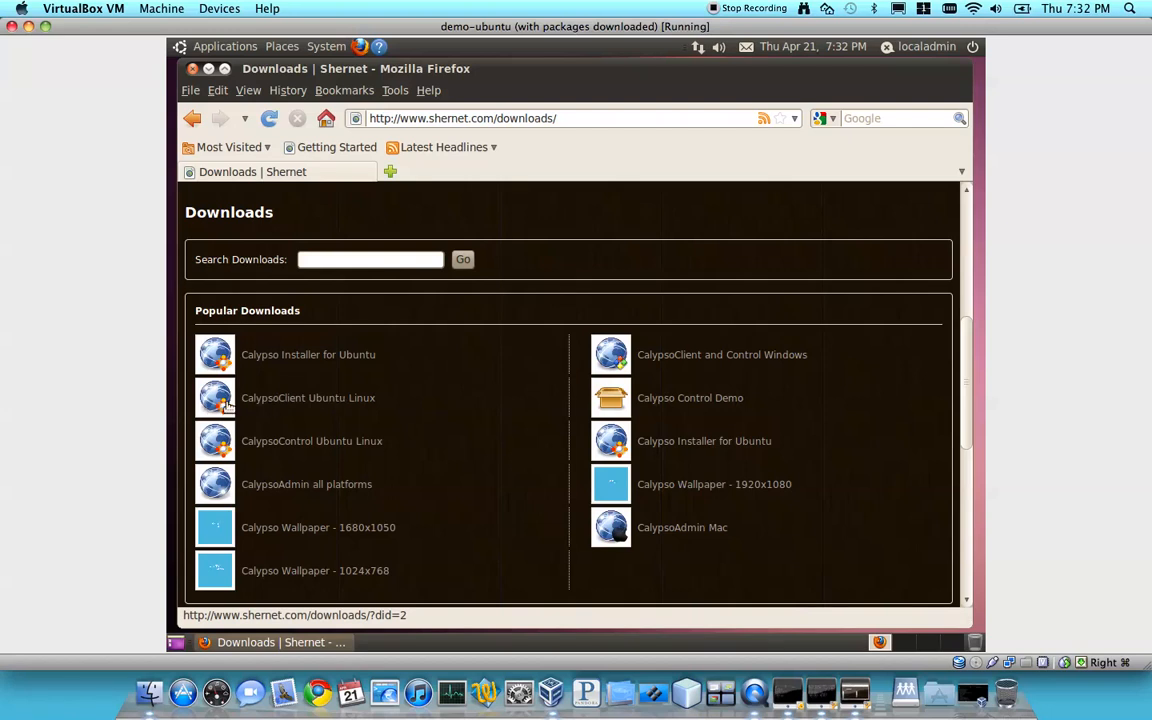
click(265, 400)
scroll(492, 414, down, 4)
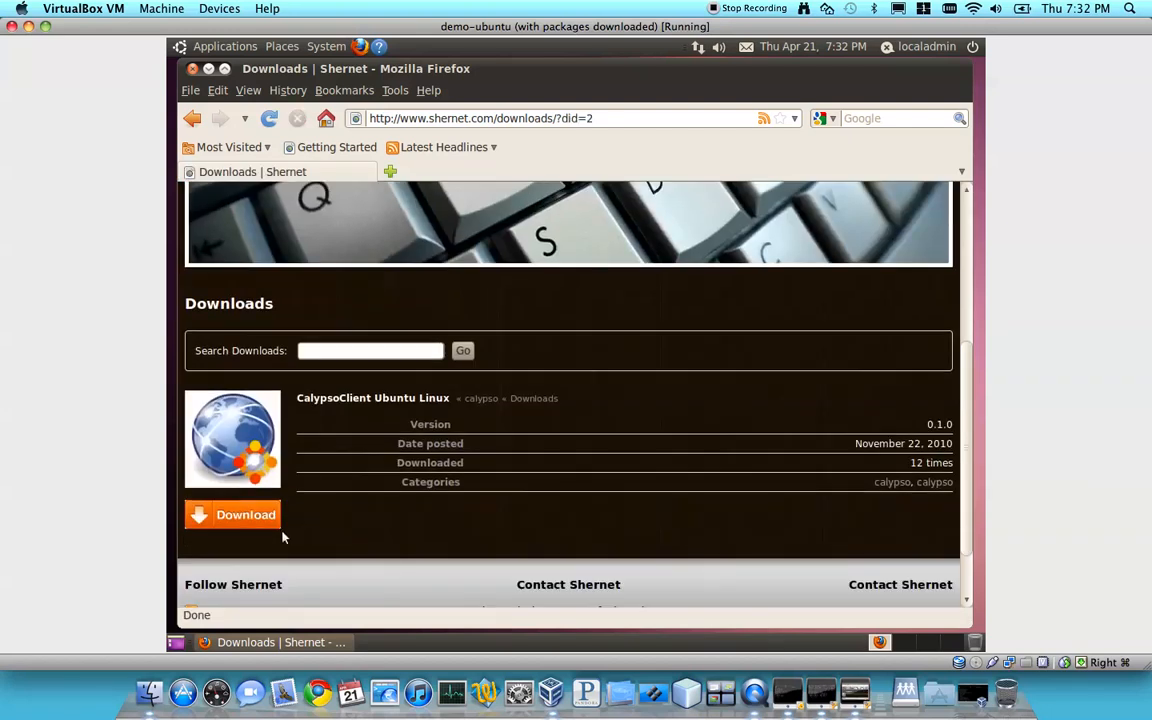
click(236, 515)
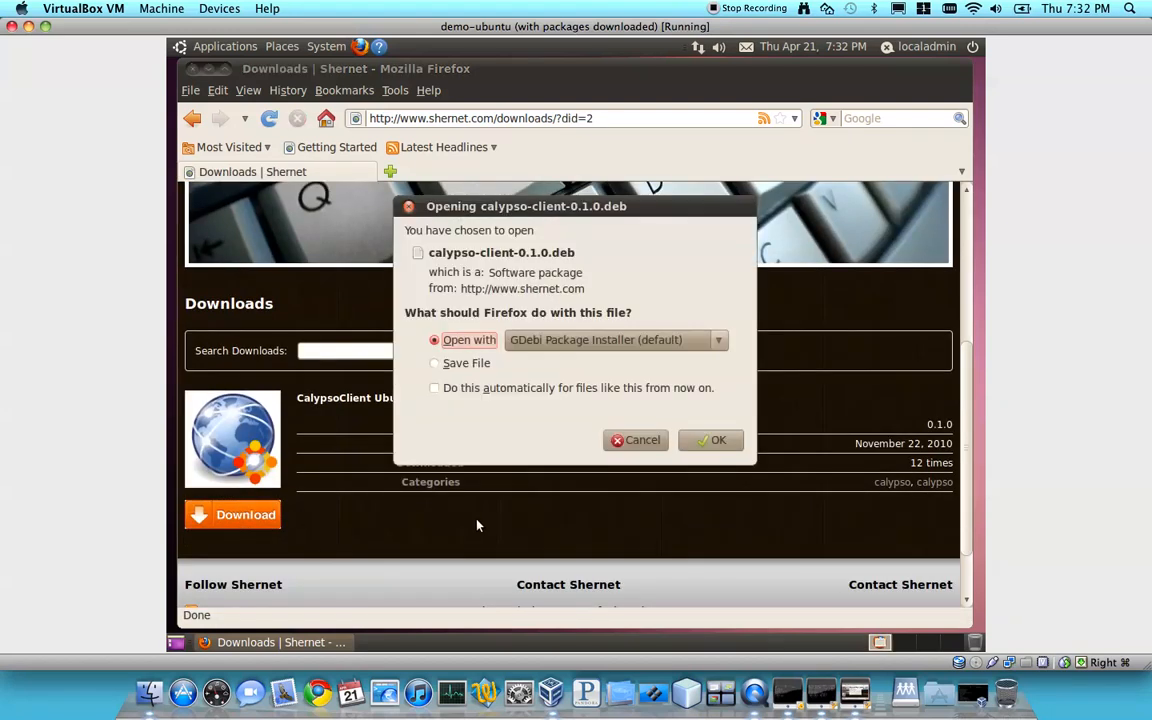
click(720, 450)
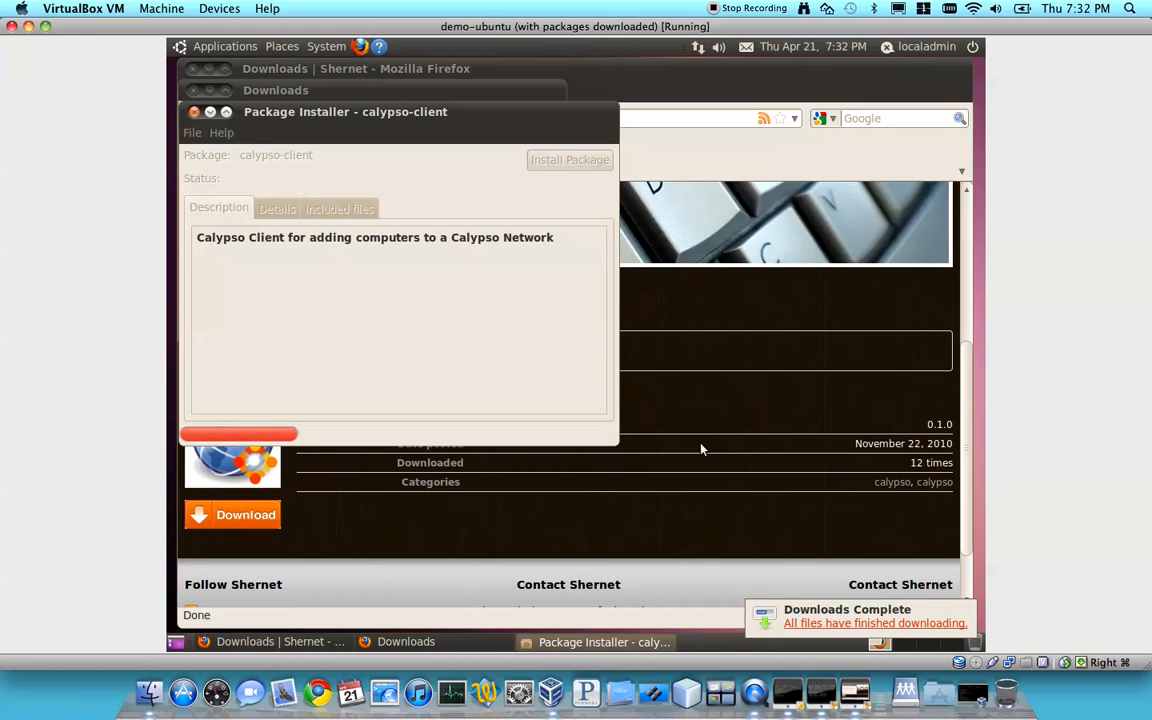
Install the calypso-client package, authorising with the administrator password, and close the installer and the download list
click(570, 160)
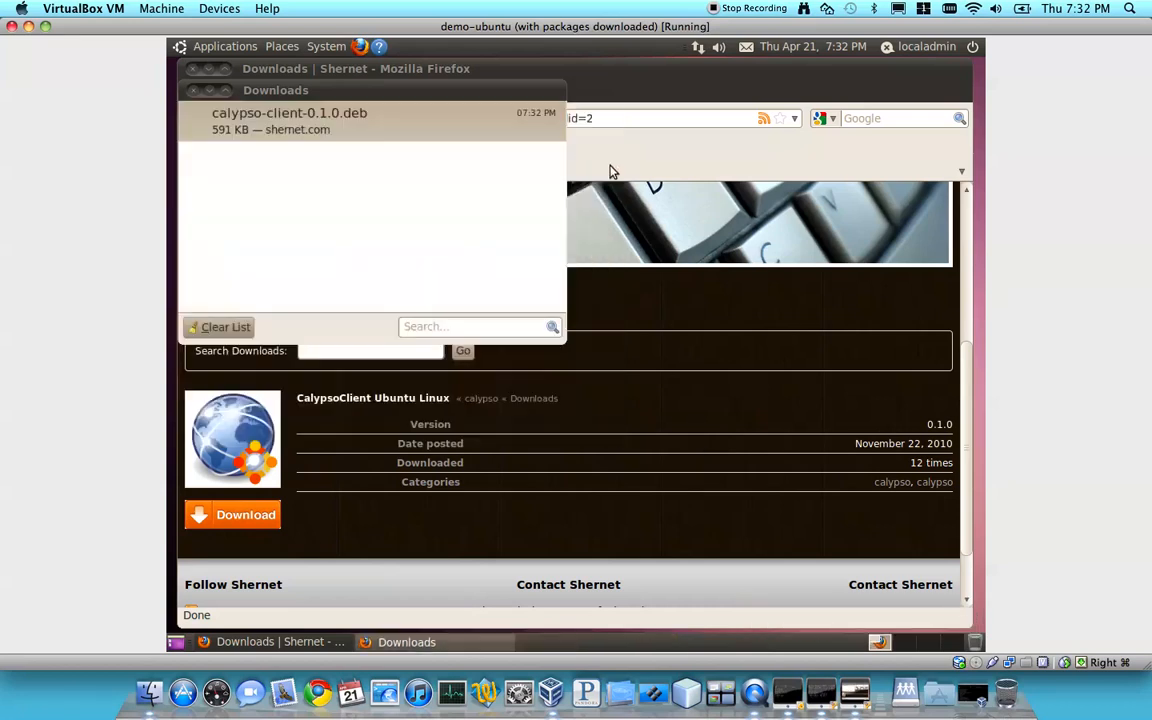
text(password)
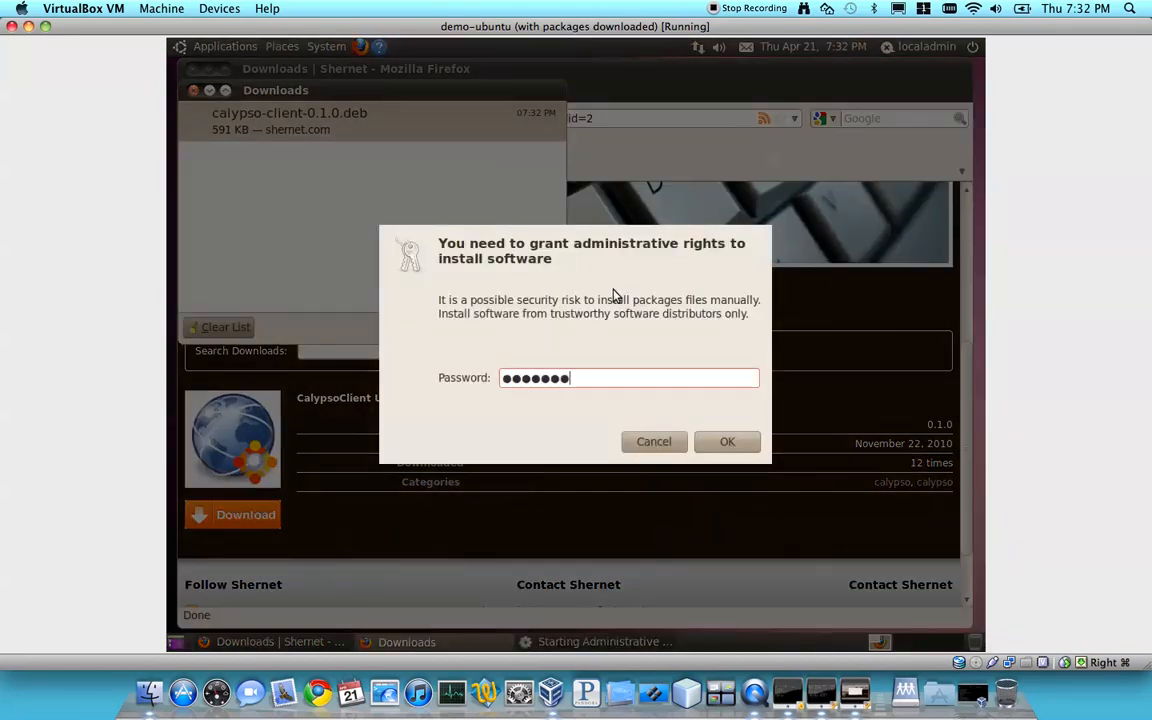
key(Return)
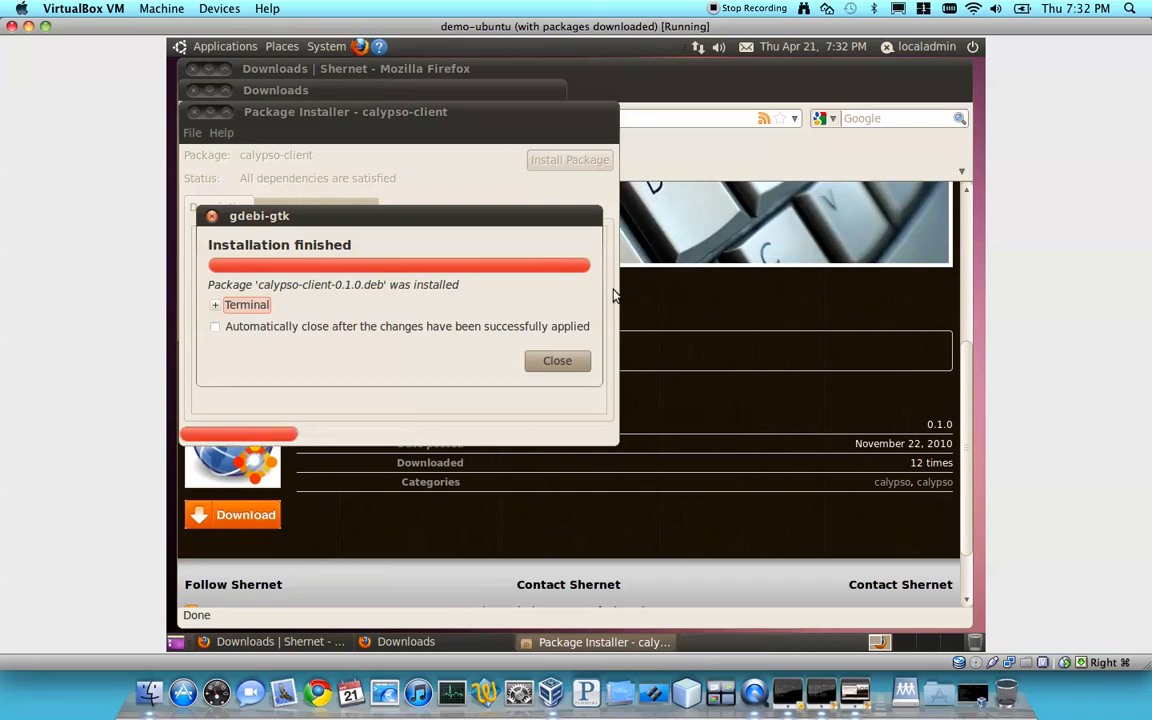
click(558, 362)
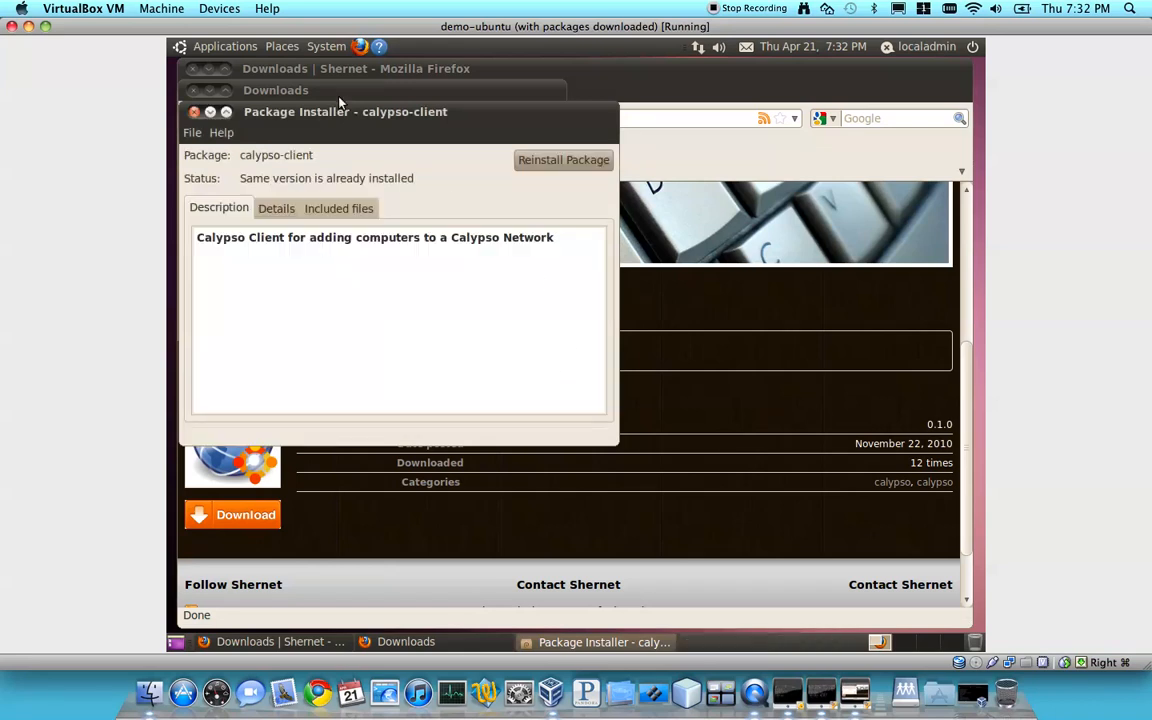
click(194, 111)
click(194, 89)
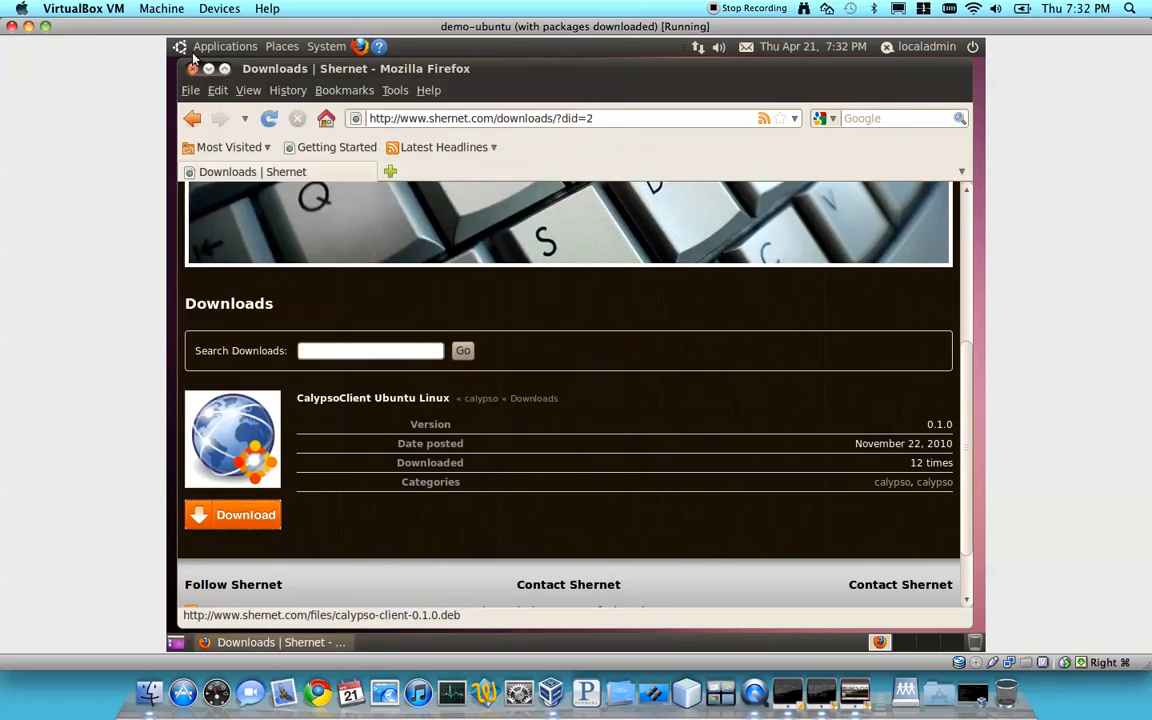
Open a terminal and close the Firefox window
click(208, 68)
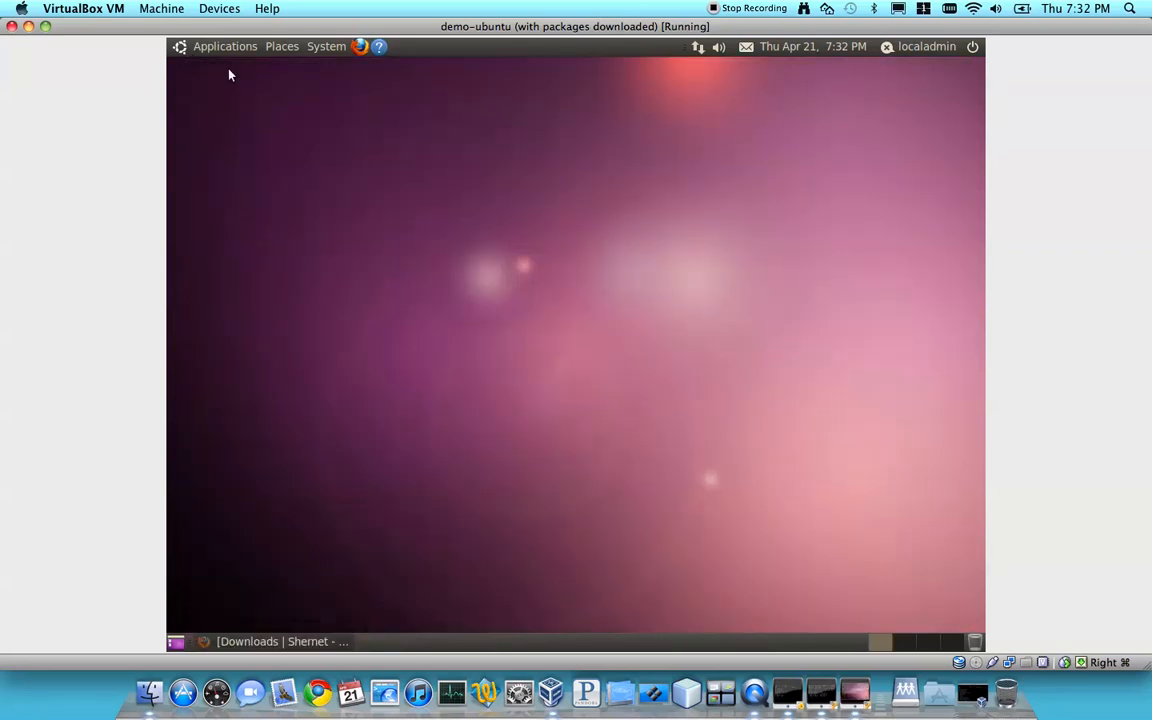
click(222, 46)
mouse_move(207, 67)
click(421, 306)
right_click(313, 643)
click(320, 618)
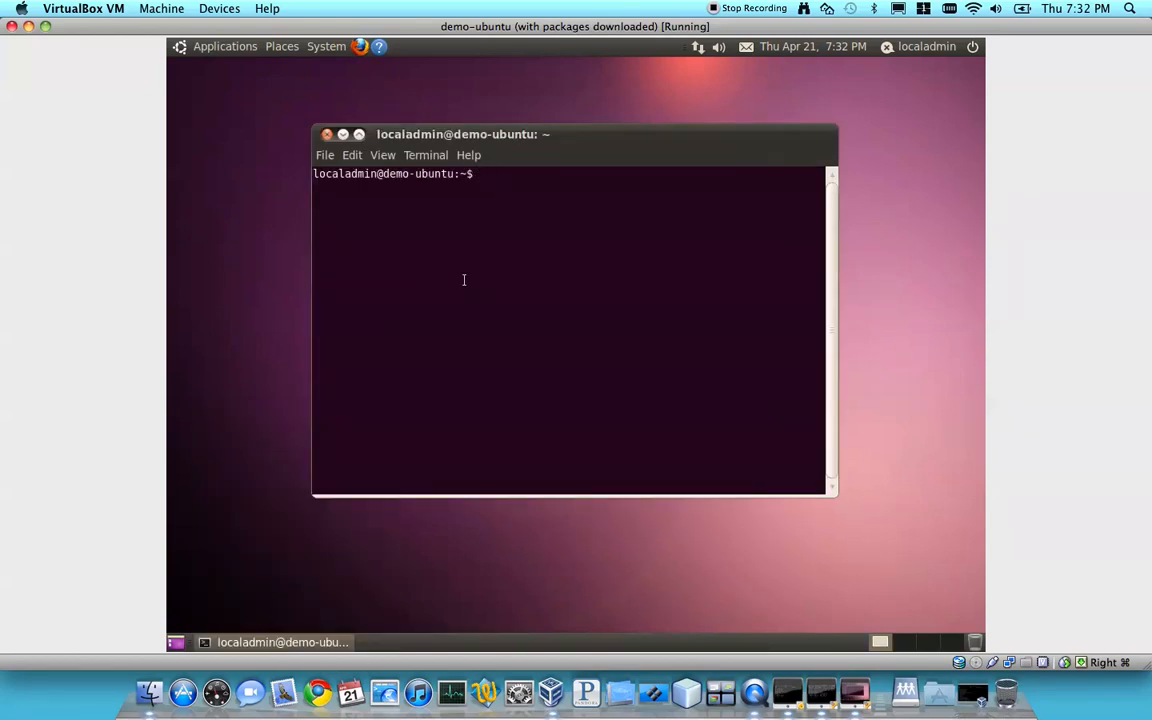
Run sudo java -jar /opt/calypso/CalypsoClient/CalypsoClient.jar and enter the sudo password to launch Calypso Client
text(sudo /opt/calypso/Cal)
key(Tab)
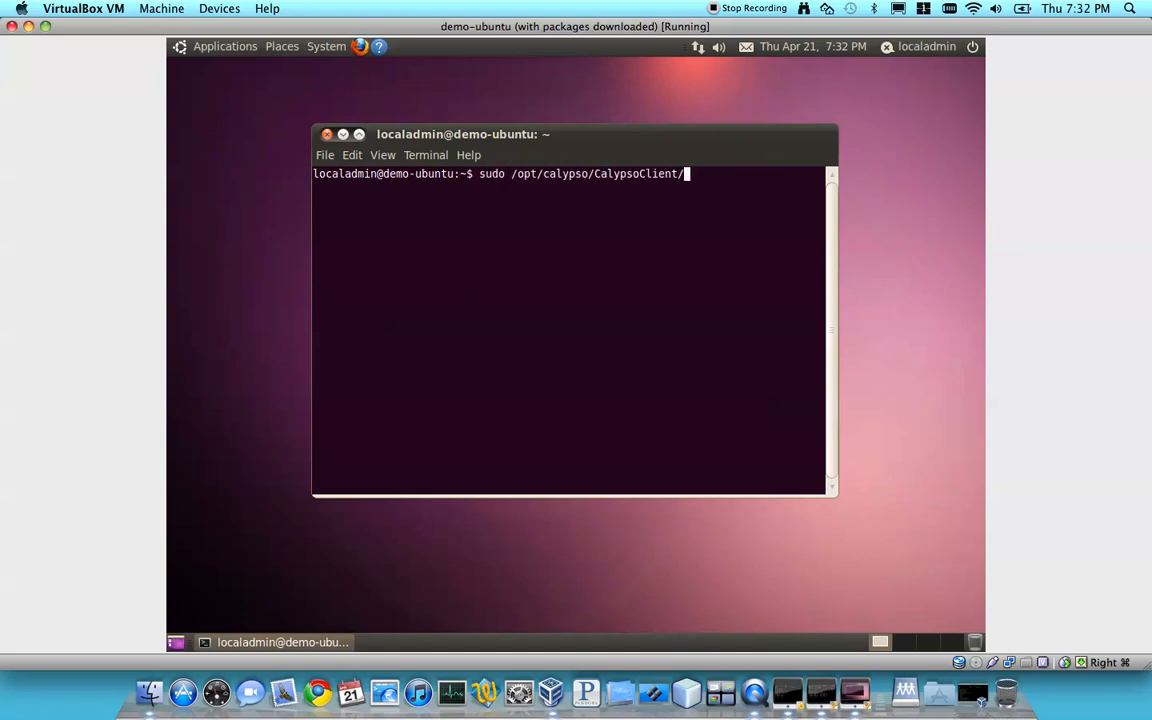
text(Cal)
key(Tab)
key(Home)
key(Right)
key(Right)
key(Right)
key(Right)
key(Right)
text(java -j)
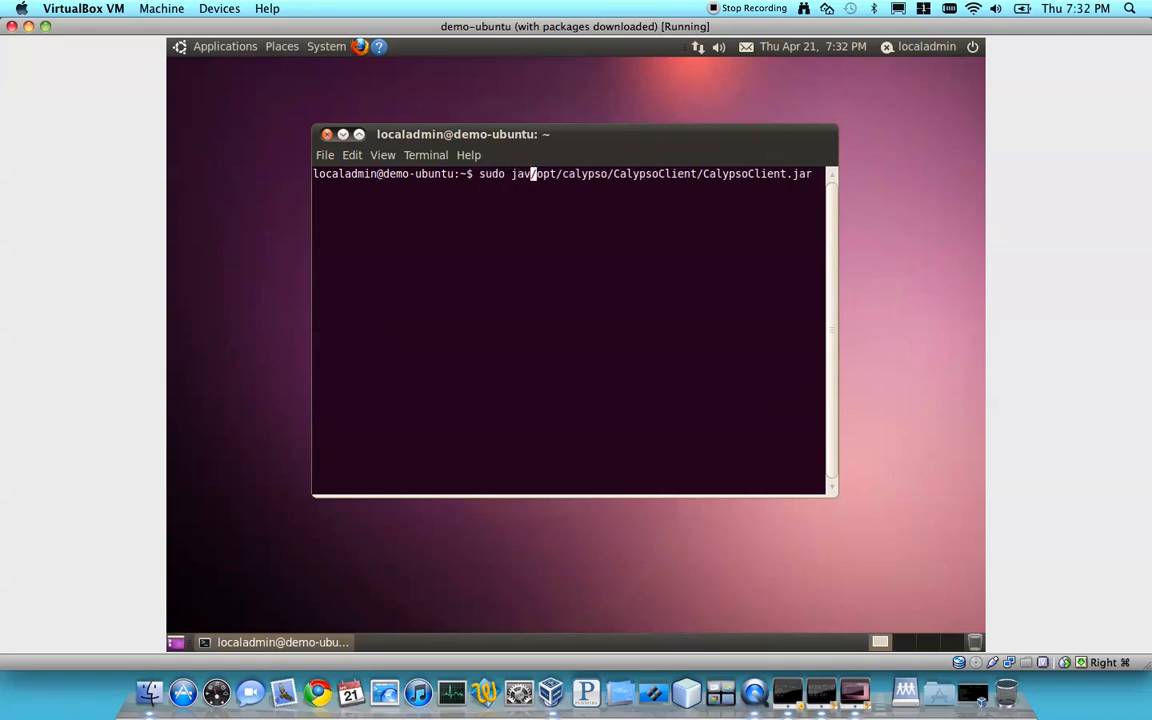
text(ar)
key(Return)
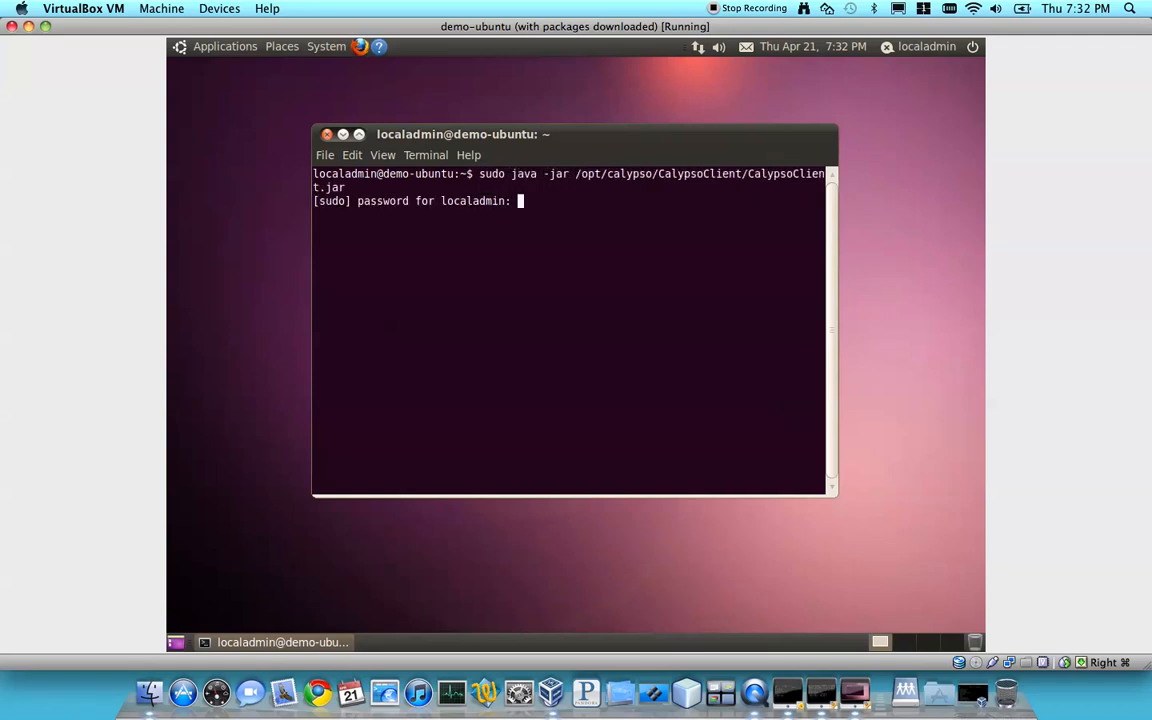
key(Return)
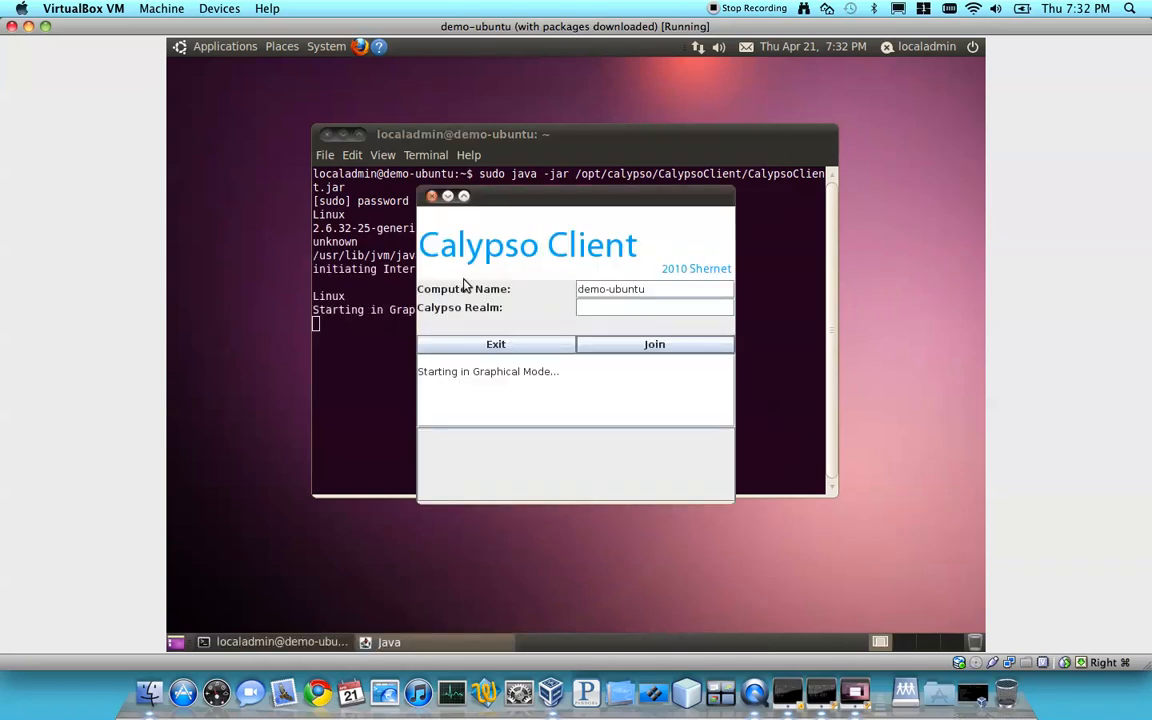
Join the Calypso realm demo.localnet, authenticating as admin with the account password, and accept the GUI restart
text(demo.localnet)
click(675, 349)
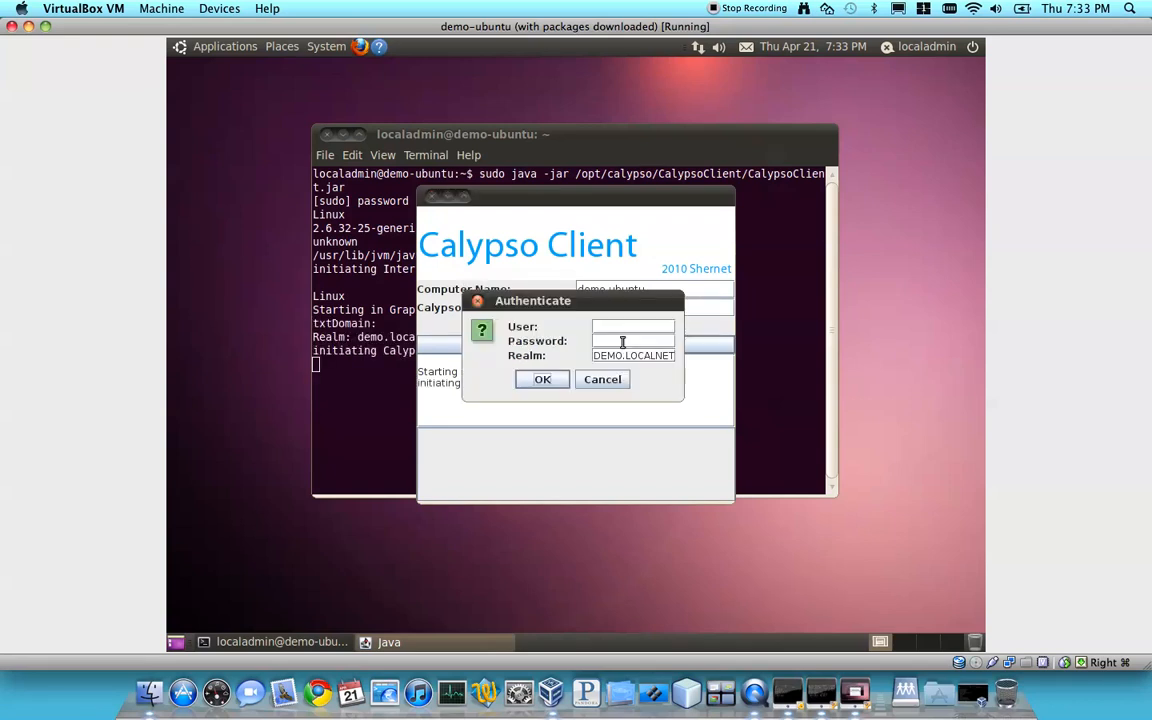
key(Tab)
text(admin)
key(Tab)
text(•••••)
key(Return)
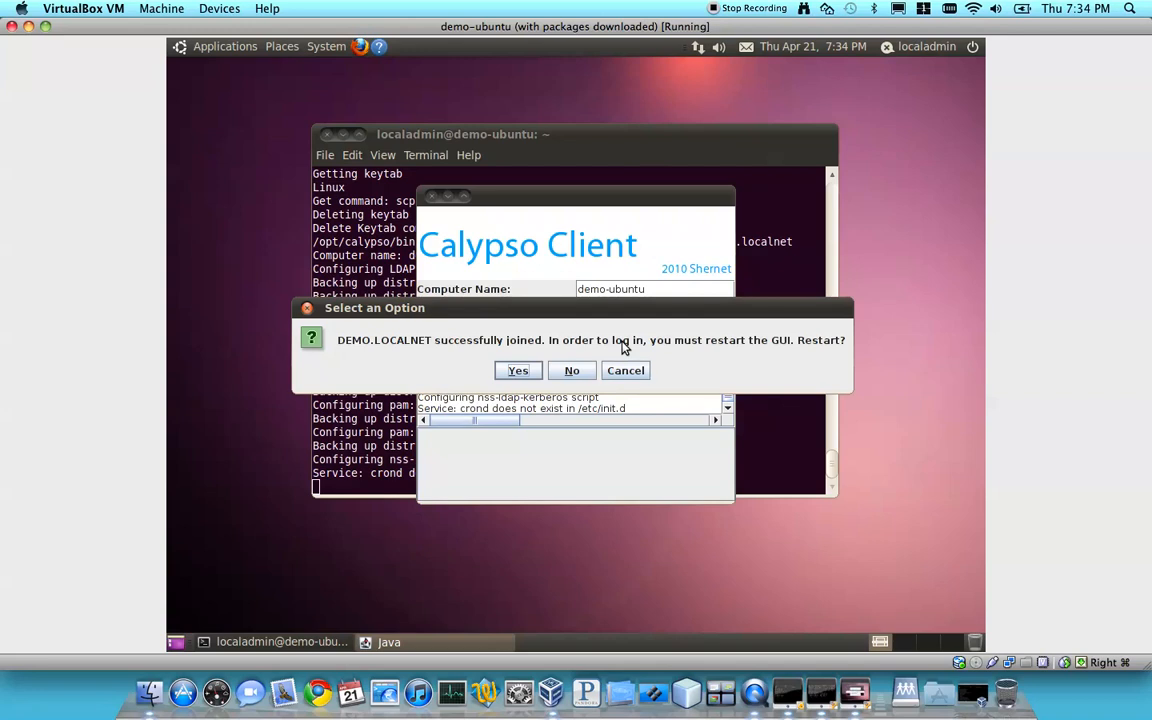
click(516, 371)
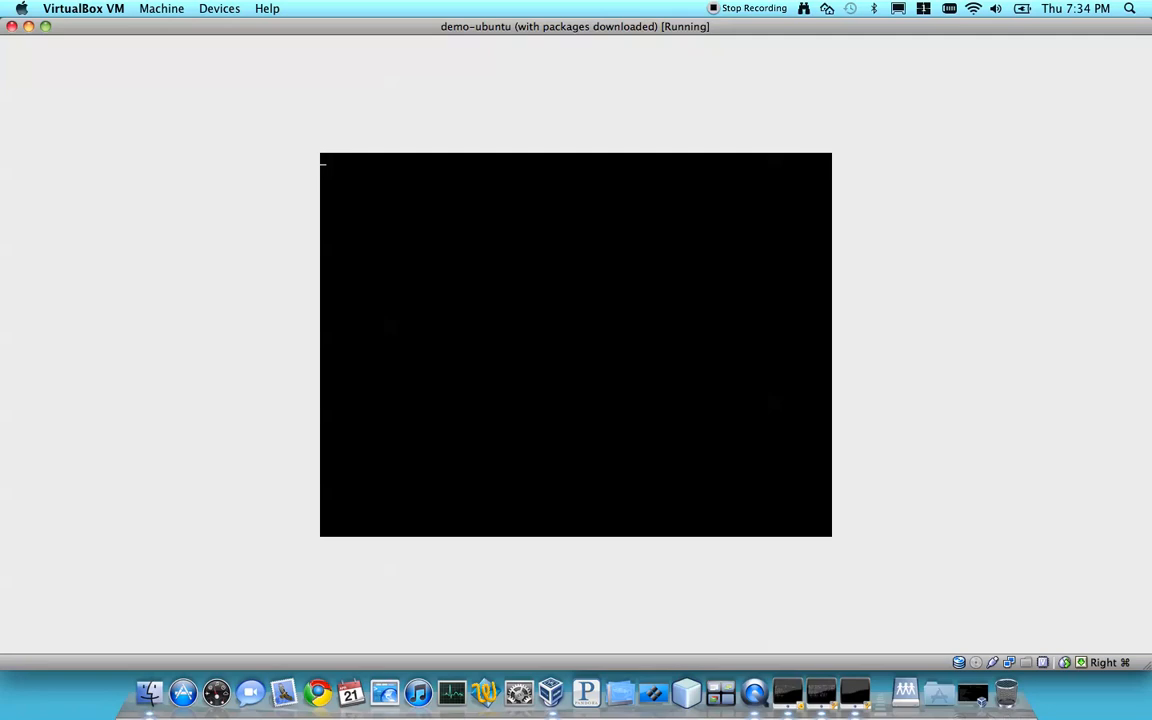
Log in to the demo-ubuntu text console as localadmin with the account password
text(adm)
key(BackSpace)
key(BackSpace)
text(localadmin)
key(Return)
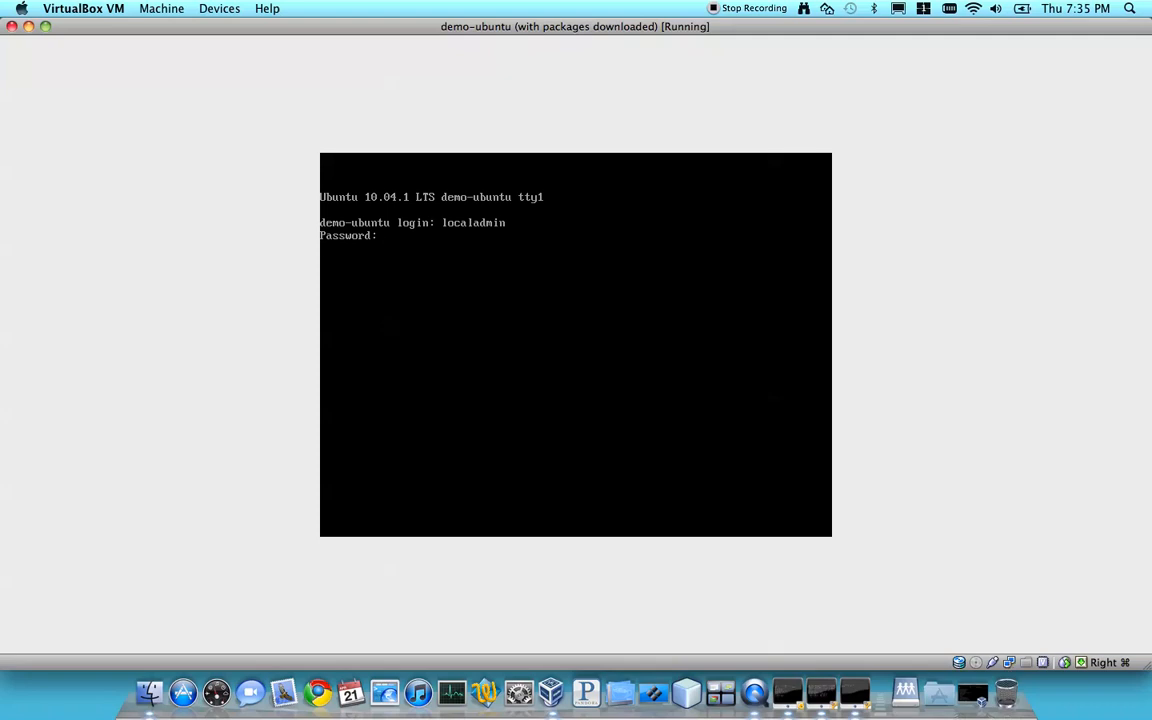
key(Return)
Restart the display manager with sudo /etc/init.d/gdm restart and enter the sudo password
text(sudo /etc/init.d/gdm restart)
key(Return)
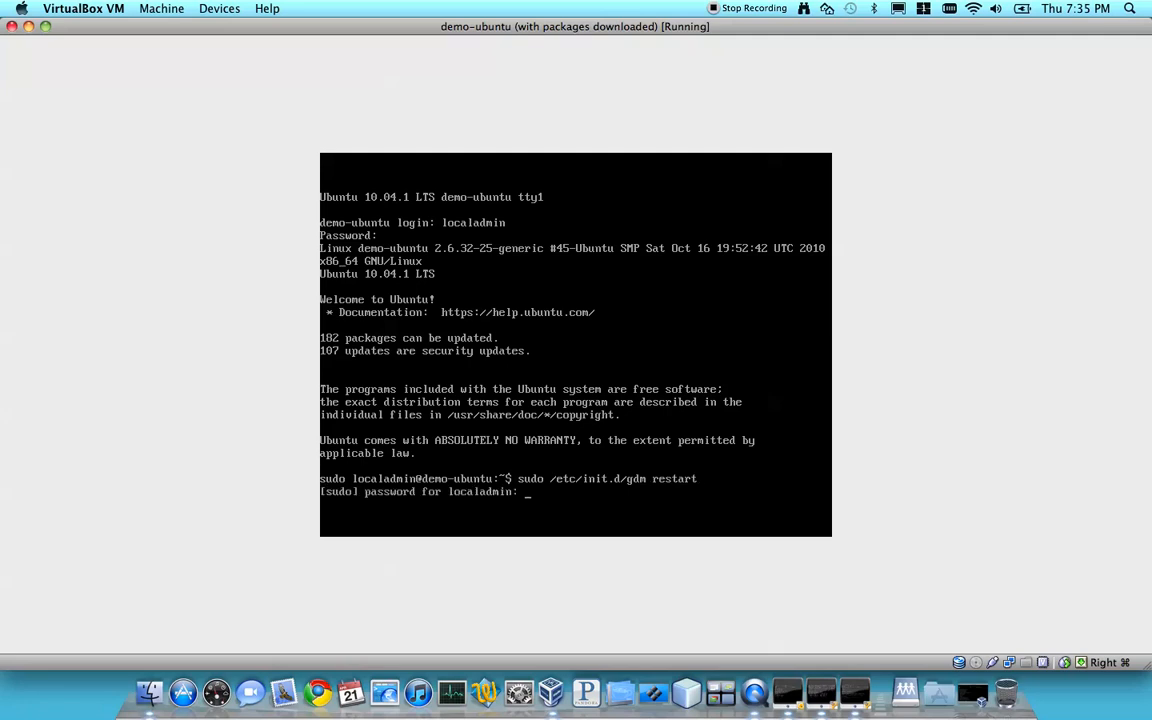
key(Return)
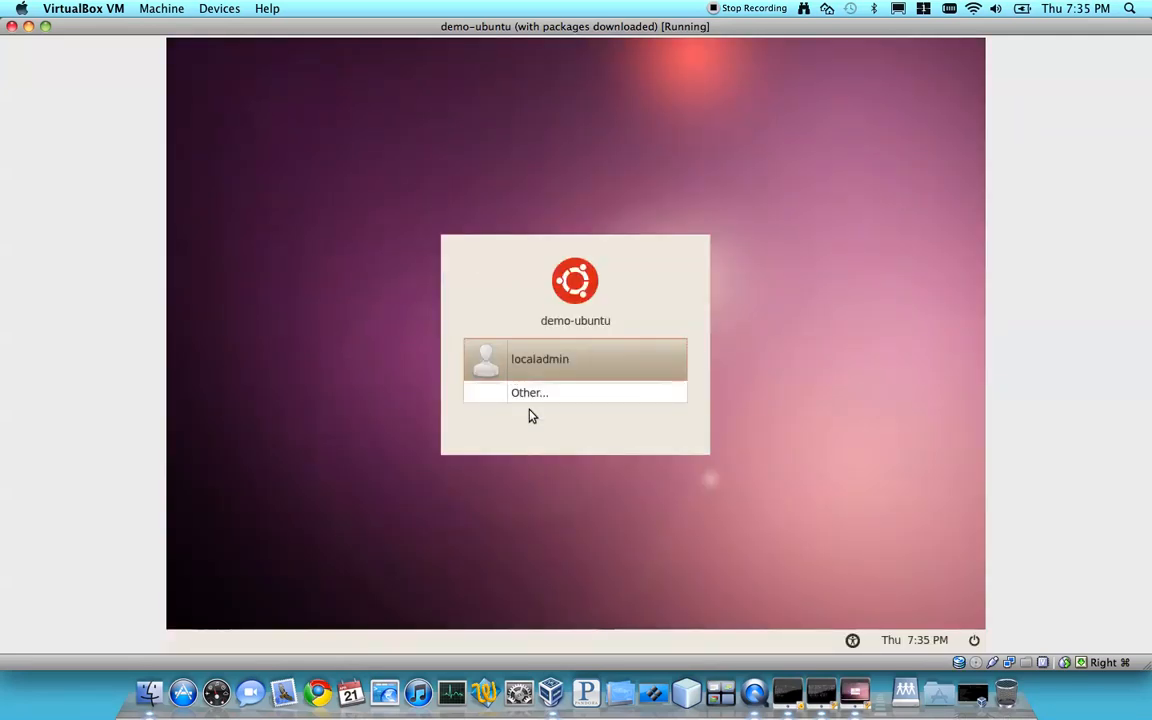
Log in to the graphical desktop as the other user admin with the account password
click(533, 394)
text(admin)
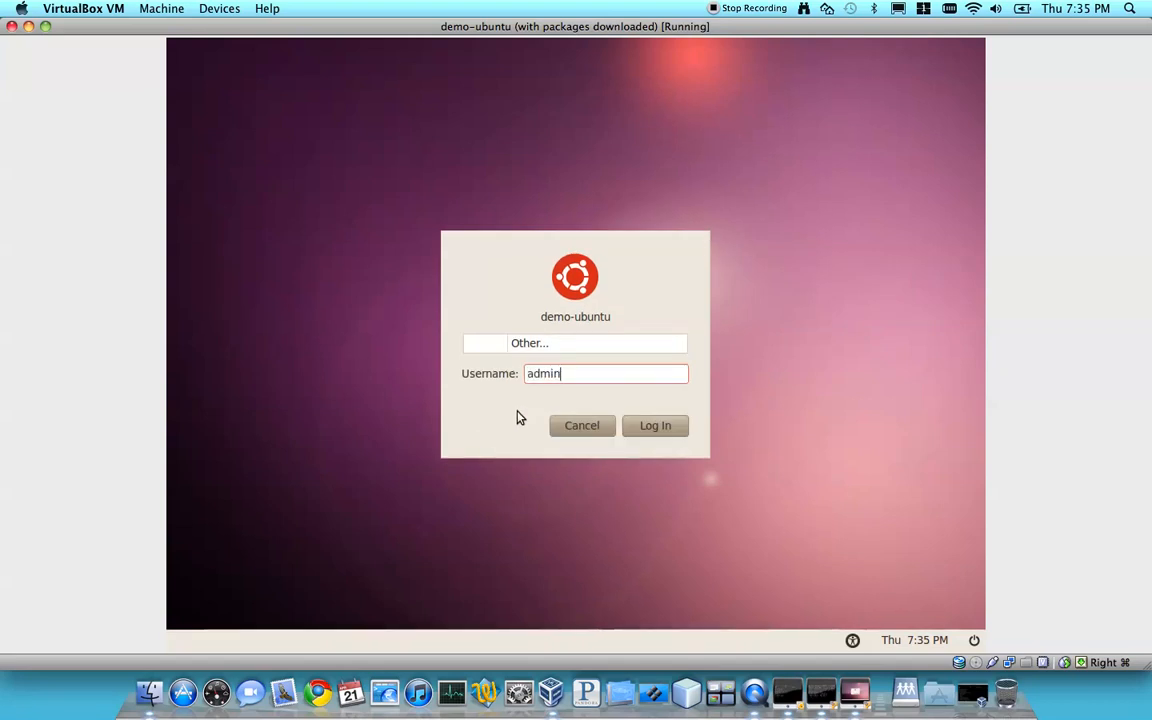
key(Return)
text(*******)
key(Return)
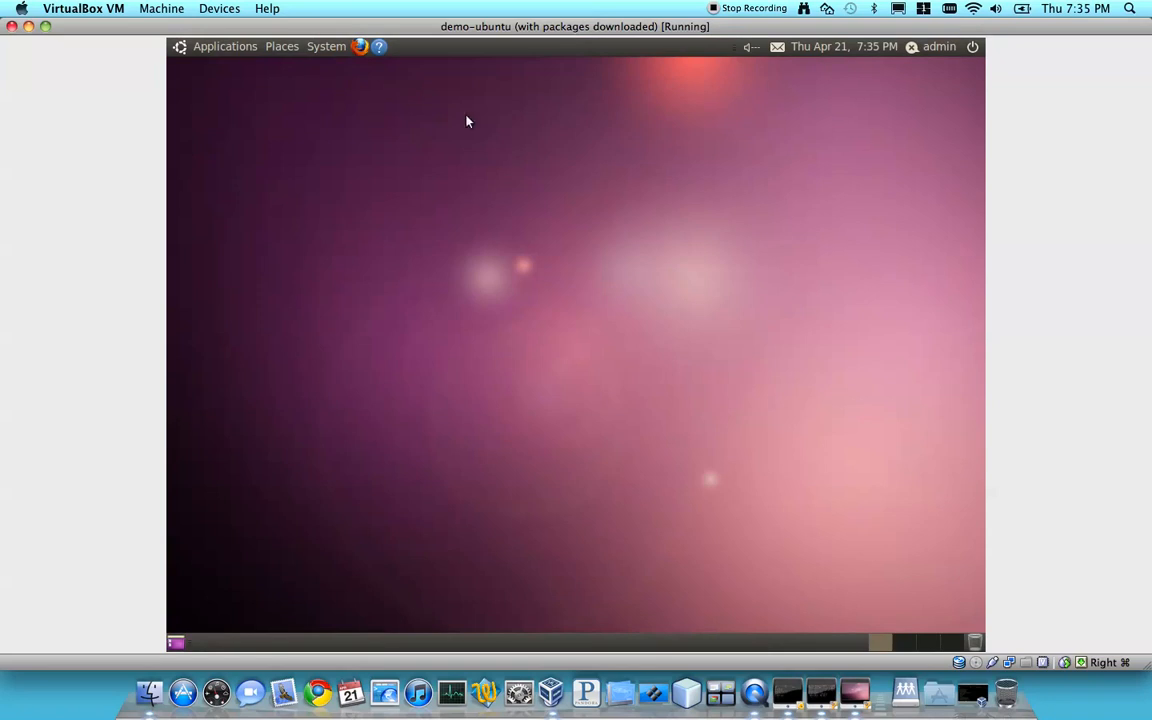
Open a terminal on the demo-ubuntu desktop and list the Kerberos tickets with klist
click(226, 47)
mouse_move(230, 69)
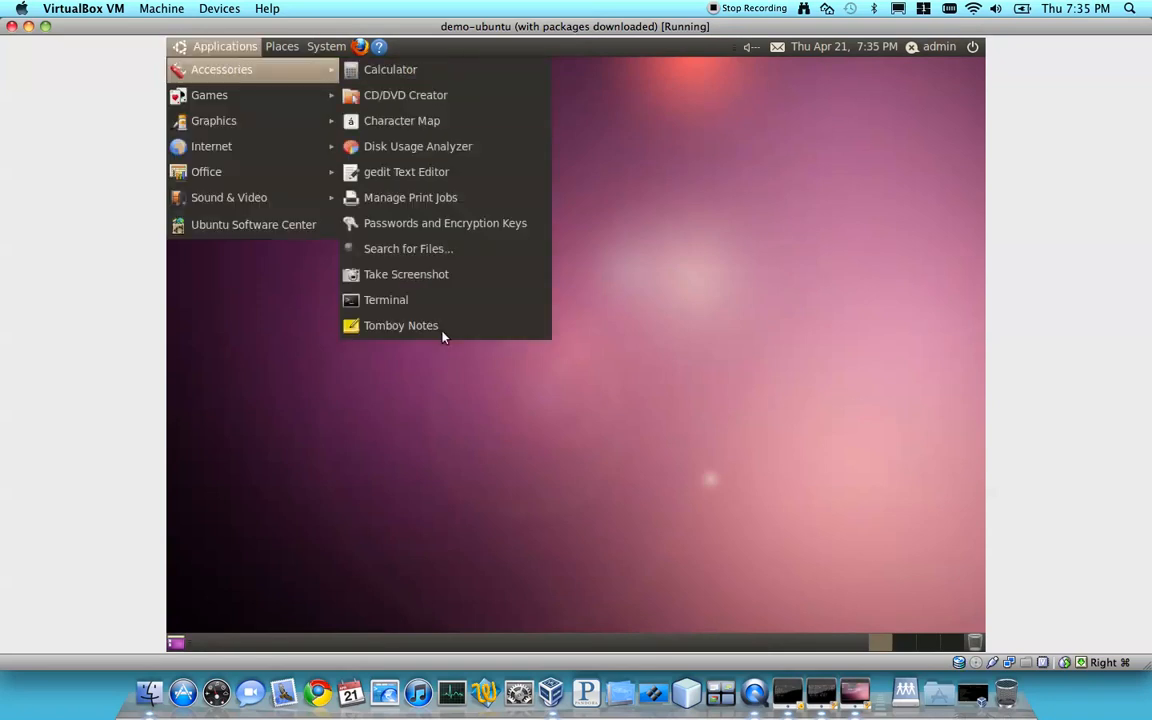
click(430, 300)
text(geten)
key(BackSpace)
key(BackSpace)
key(BackSpace)
key(BackSpace)
key(BackSpace)
text(ldaps)
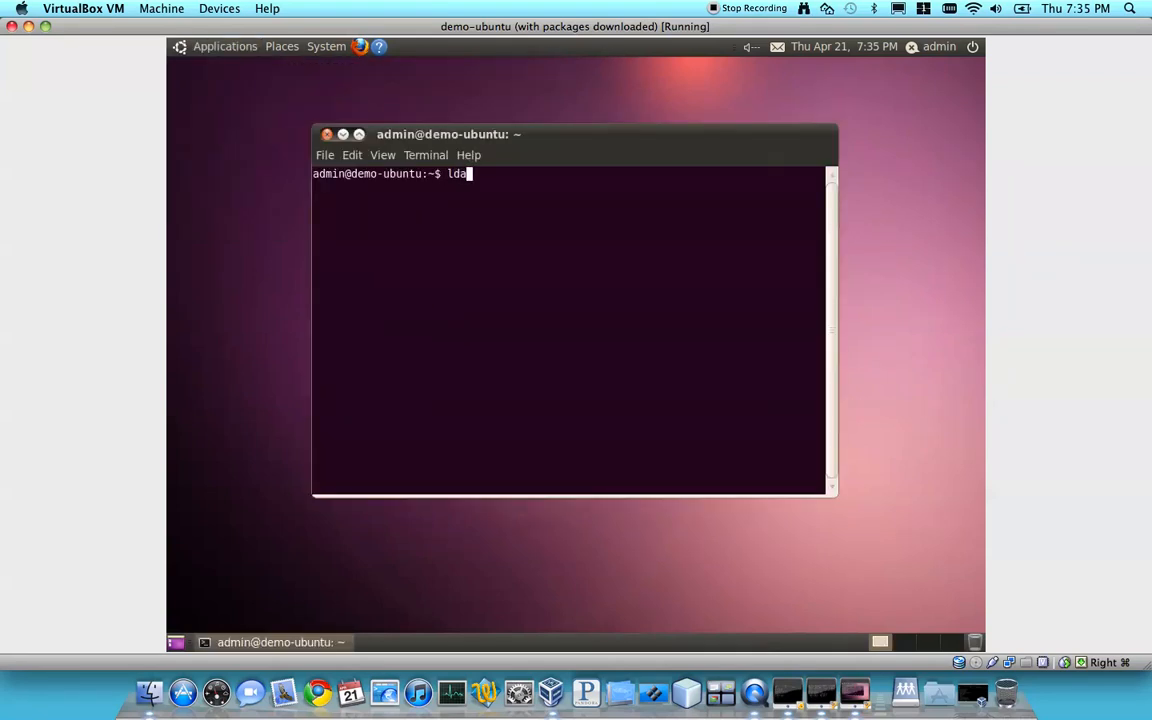
key(BackSpace)
key(BackSpace)
key(BackSpace)
key(BackSpace)
key(BackSpace)
text(klist)
key(Return)
Query the directory with ldapsearch, then close the terminal session with exit
text(ldapsearch)
key(Return)
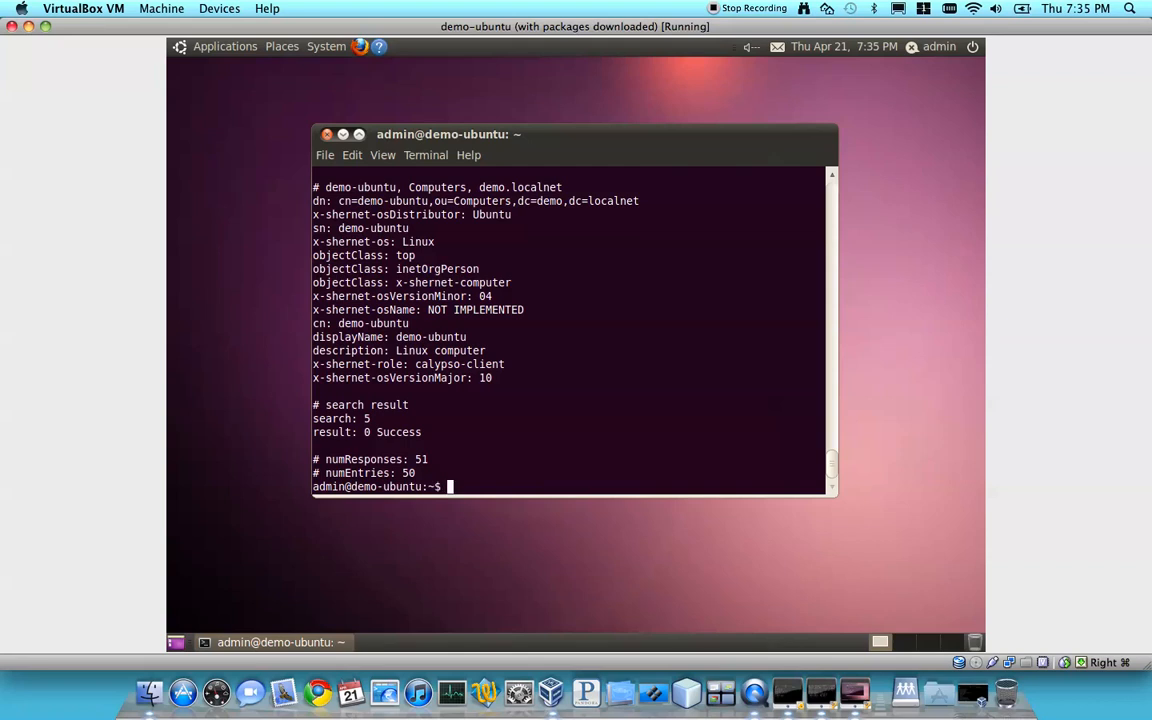
text(exit)
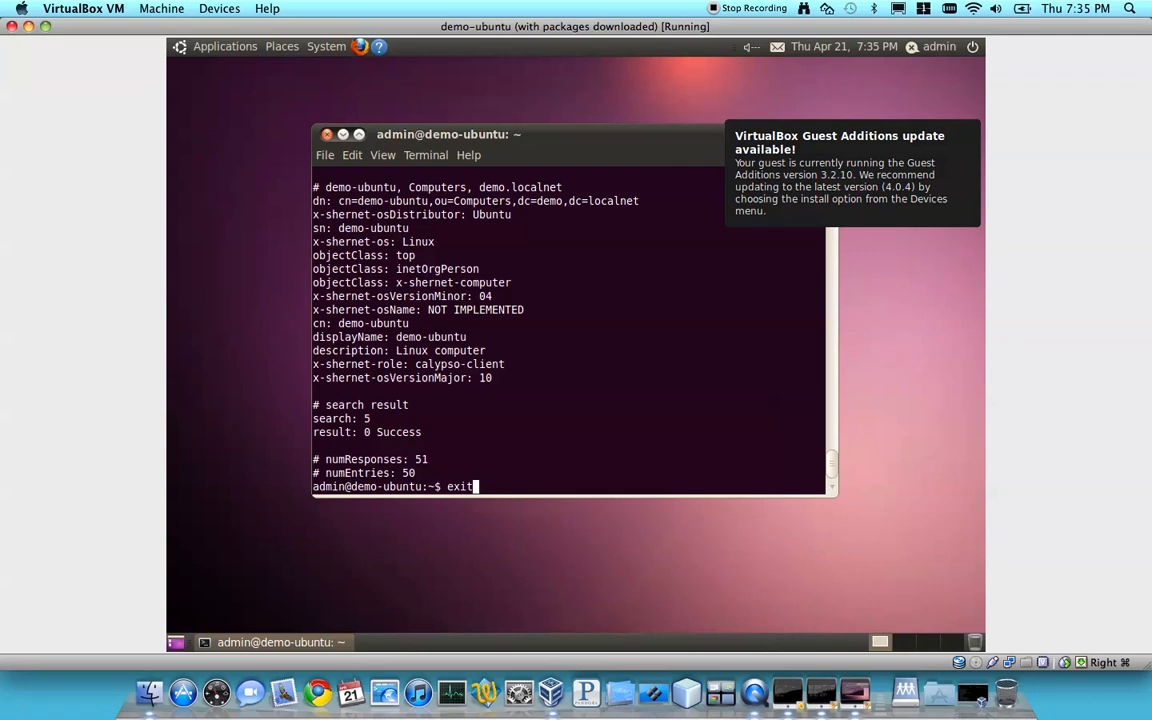
key(Return)
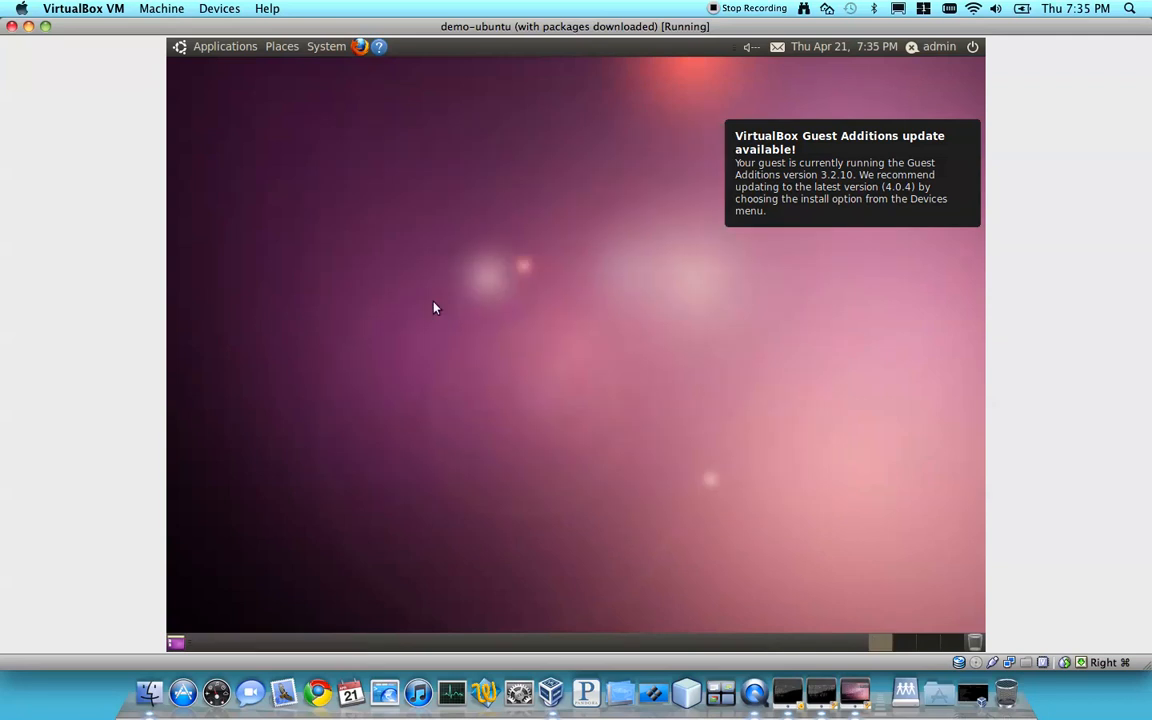
click(359, 46)
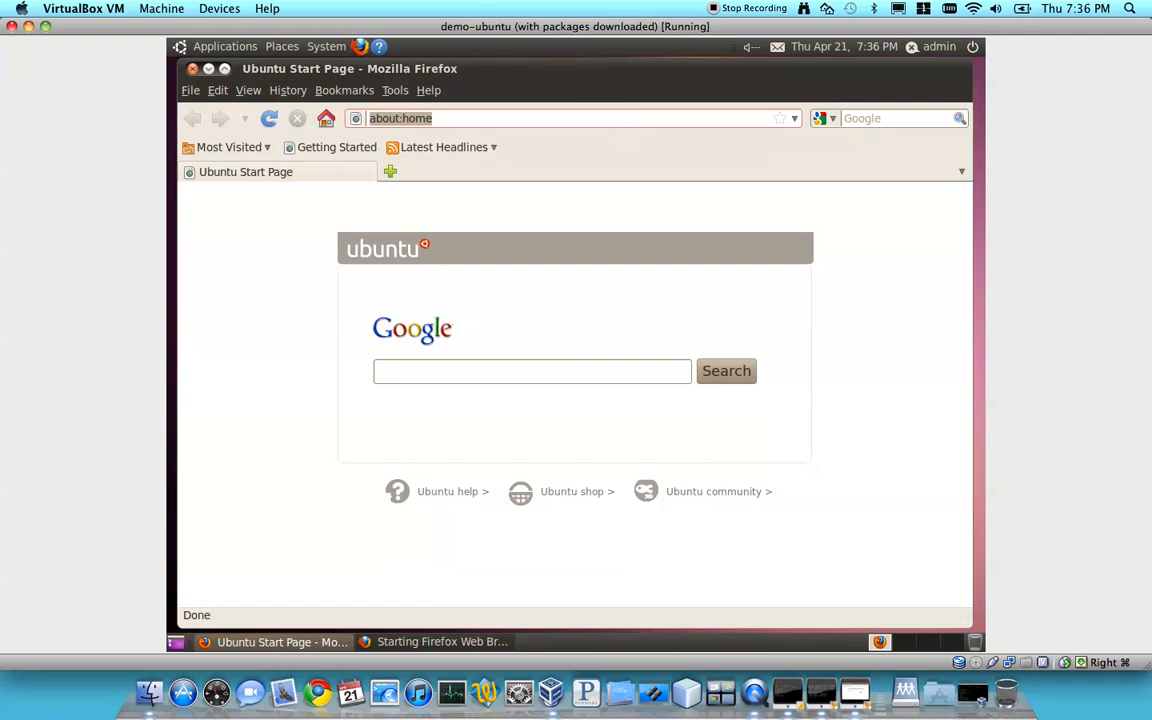
text(www.shernet.com/)
key(Return)
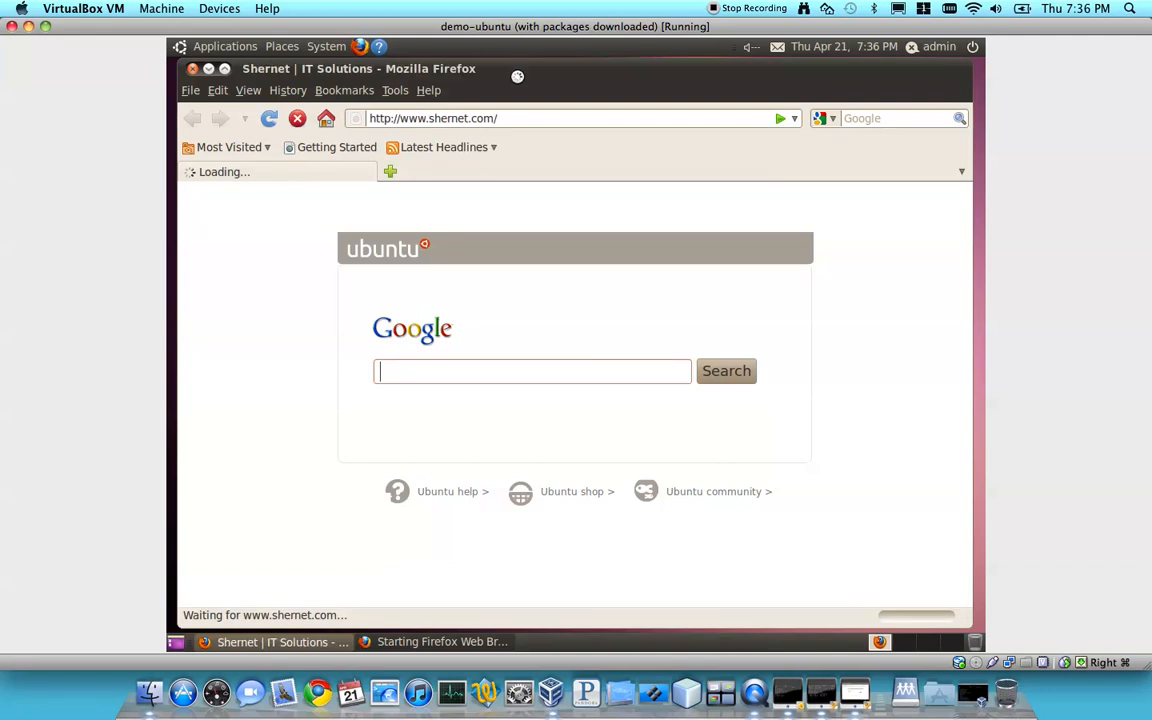
click(340, 280)
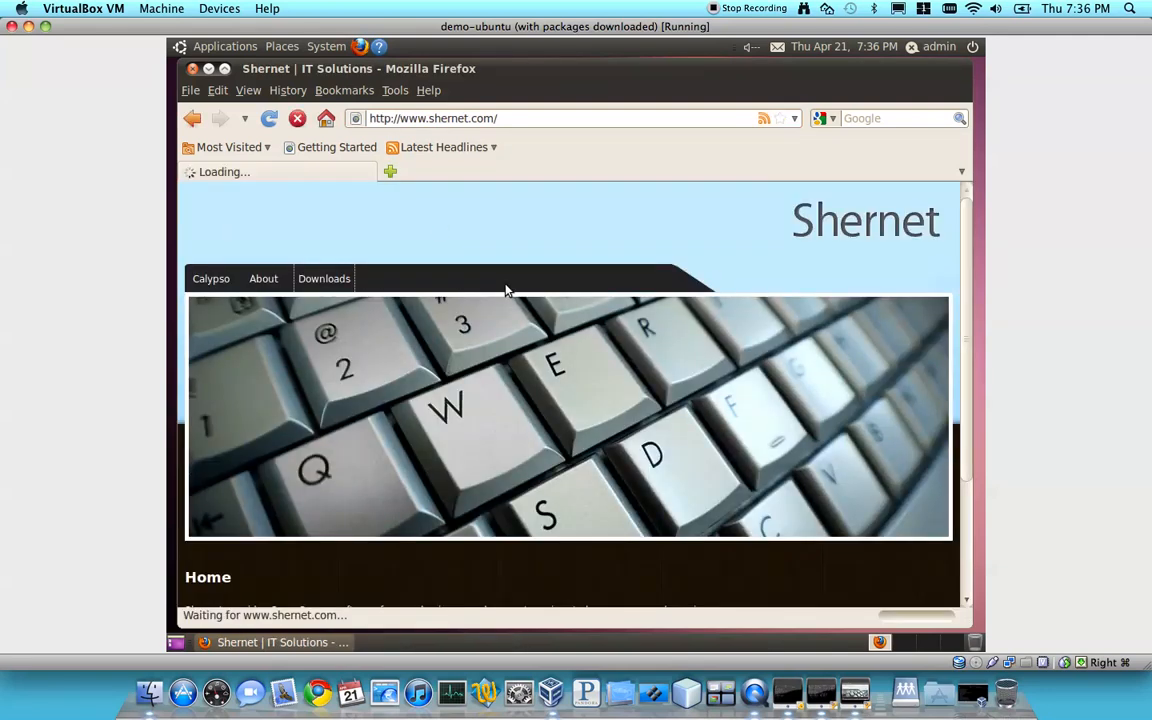
Download the CalypsoControl Ubuntu Linux package and save calypso-control-0.1.0.deb to disk
scroll(506, 290, down, 8)
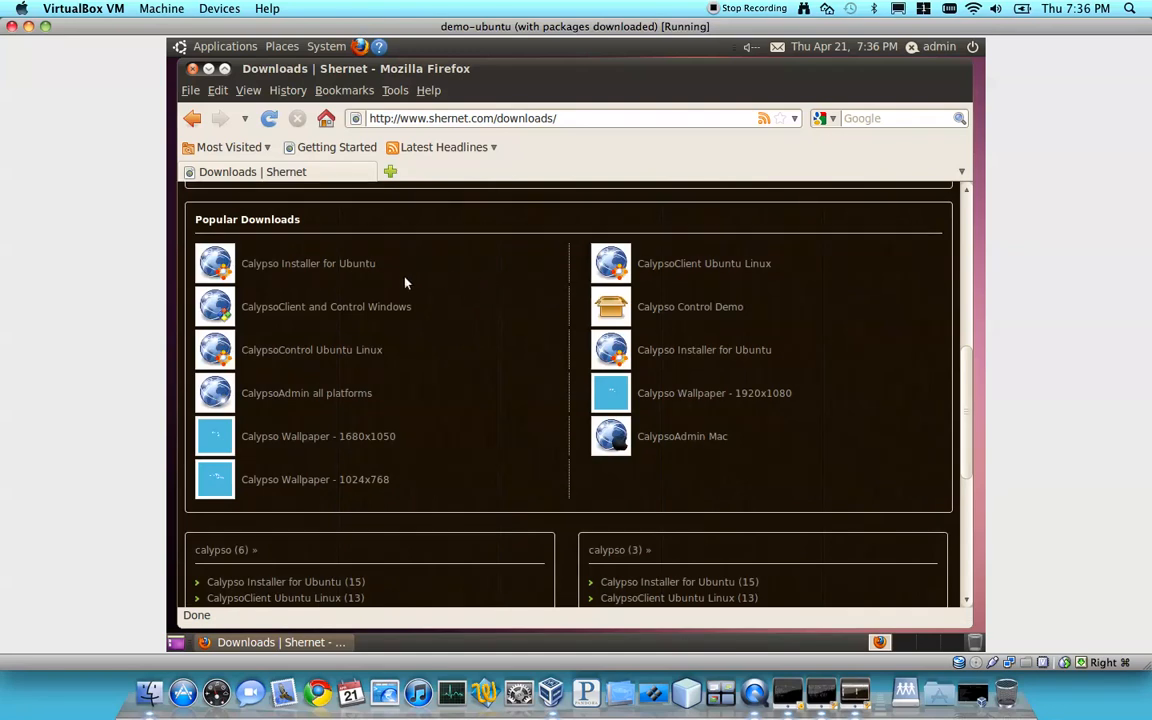
click(344, 352)
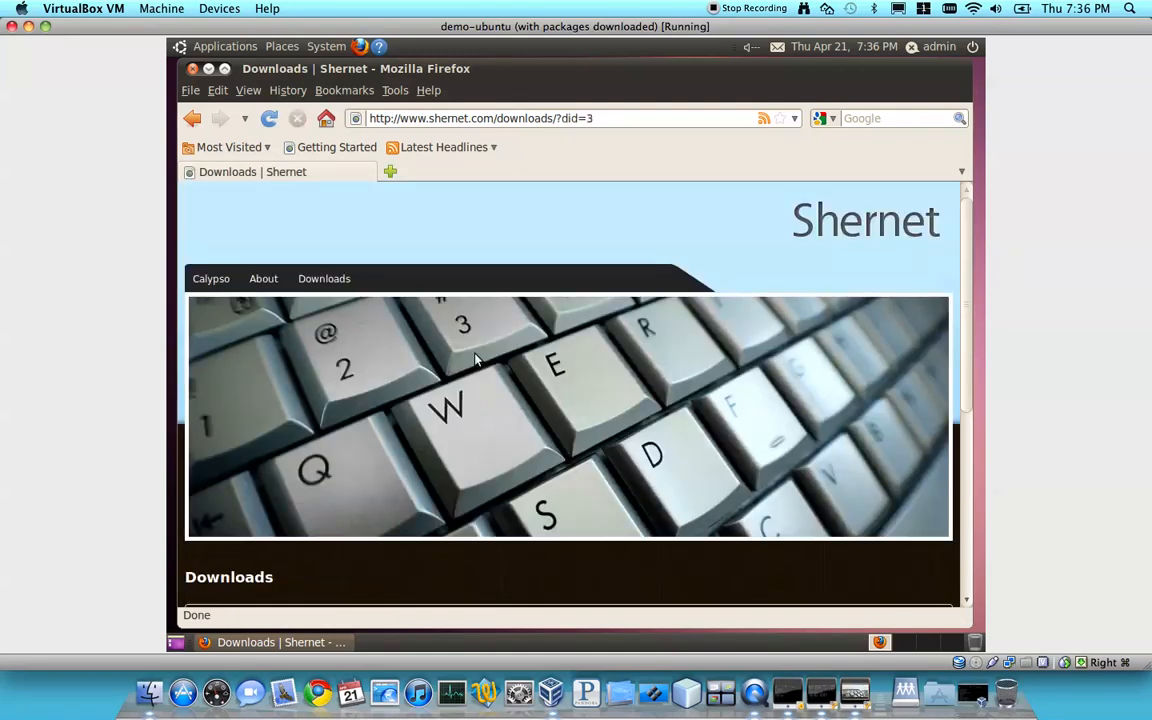
scroll(316, 283, down, 5)
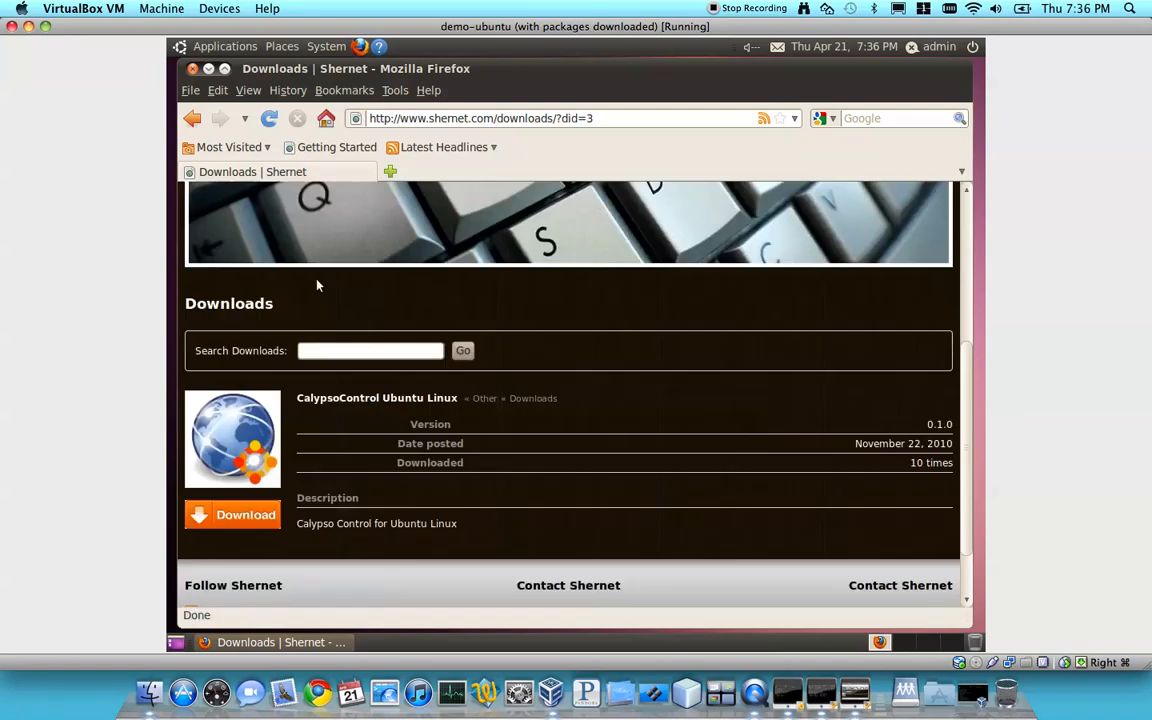
click(242, 514)
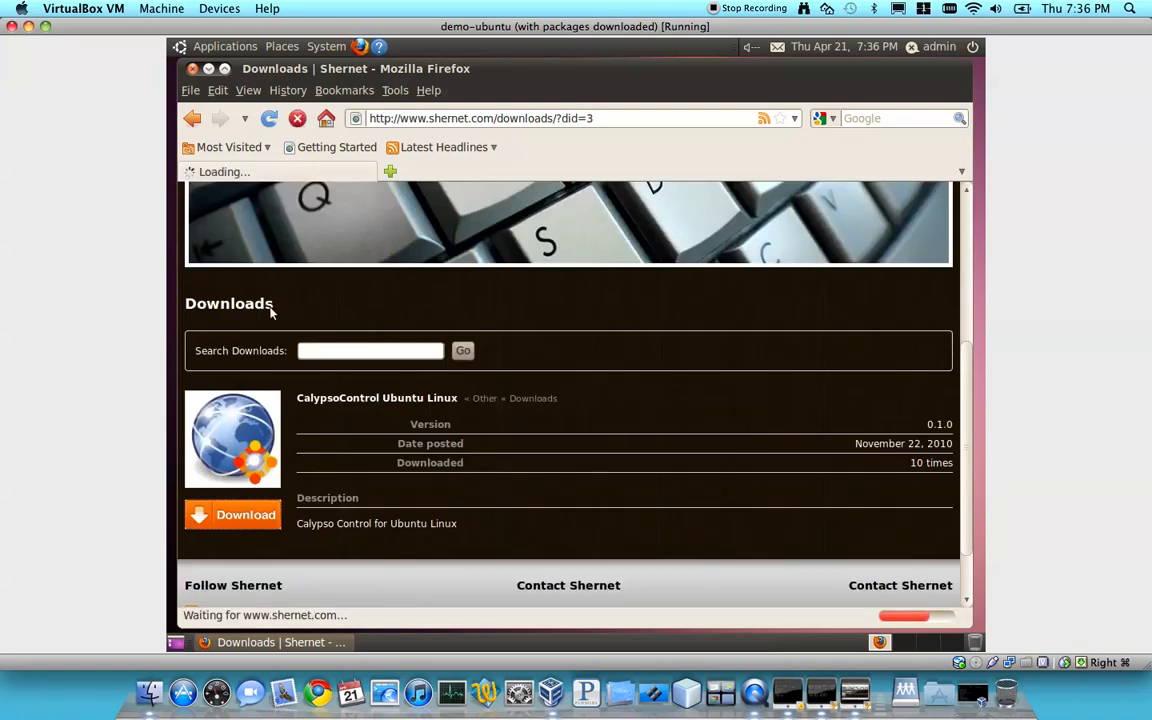
click(466, 363)
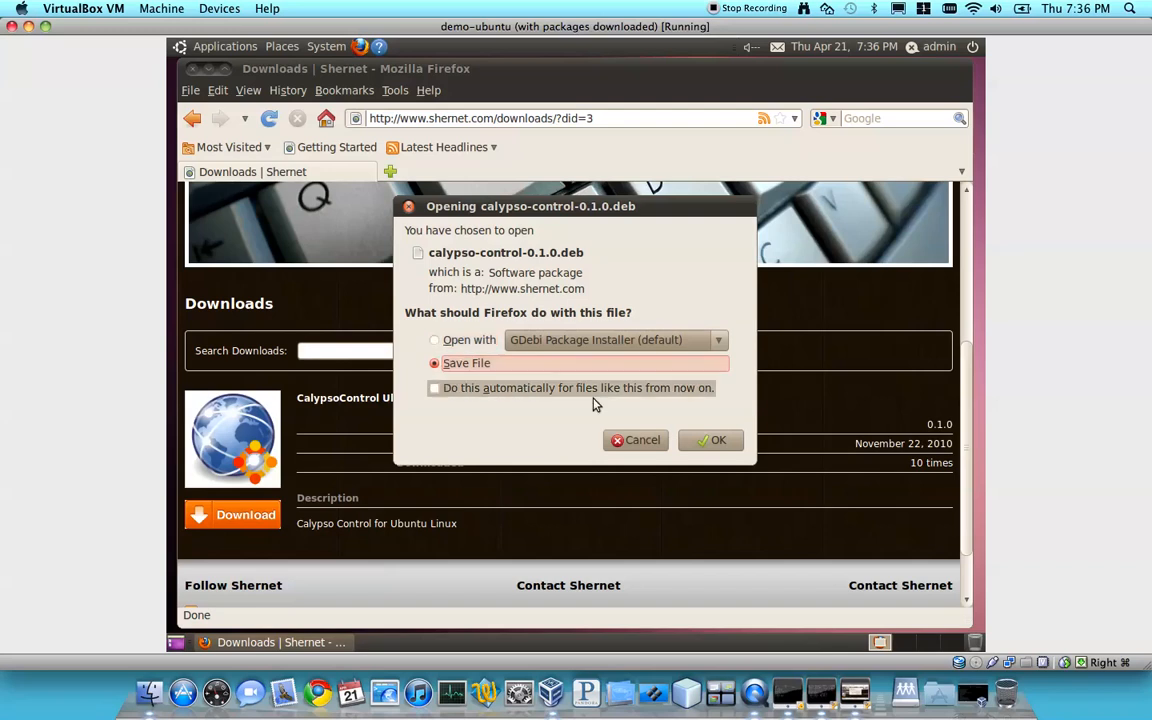
click(712, 440)
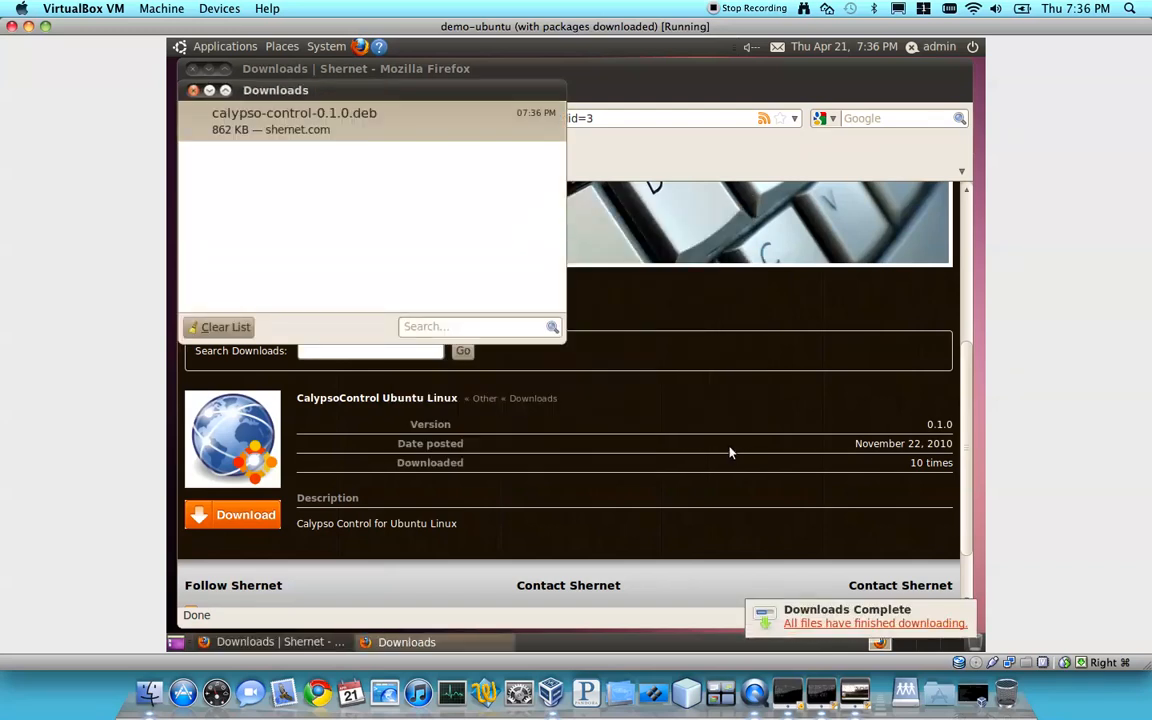
click(28, 27)
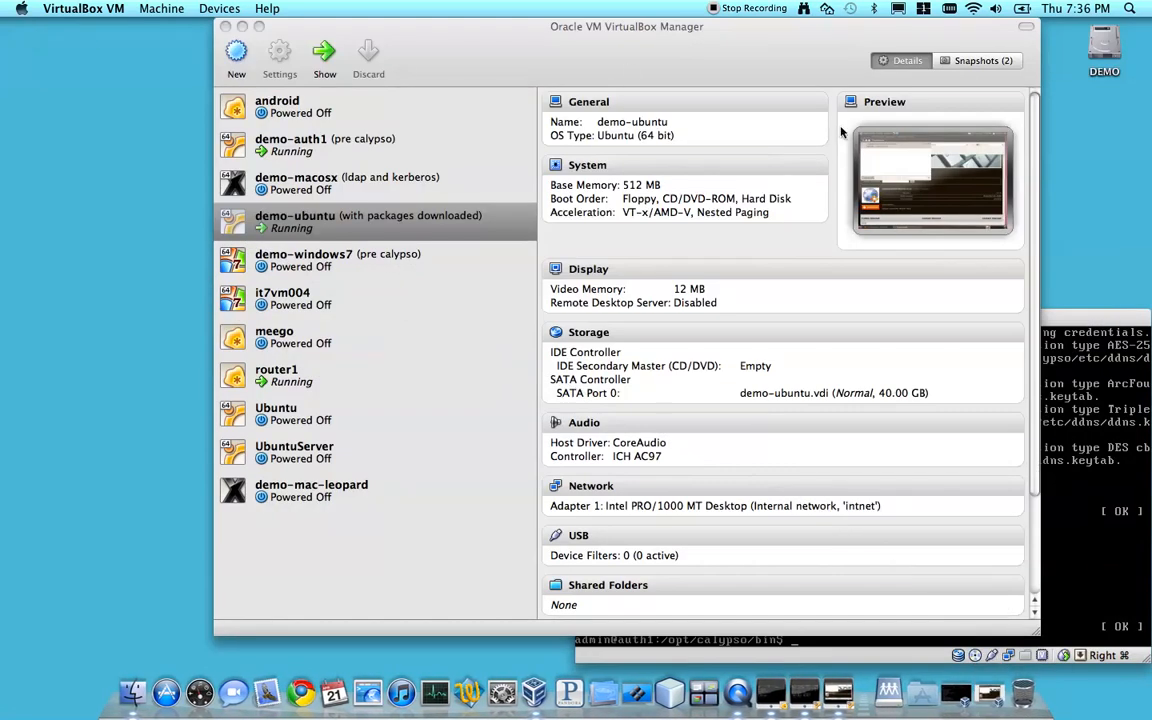
click(1081, 317)
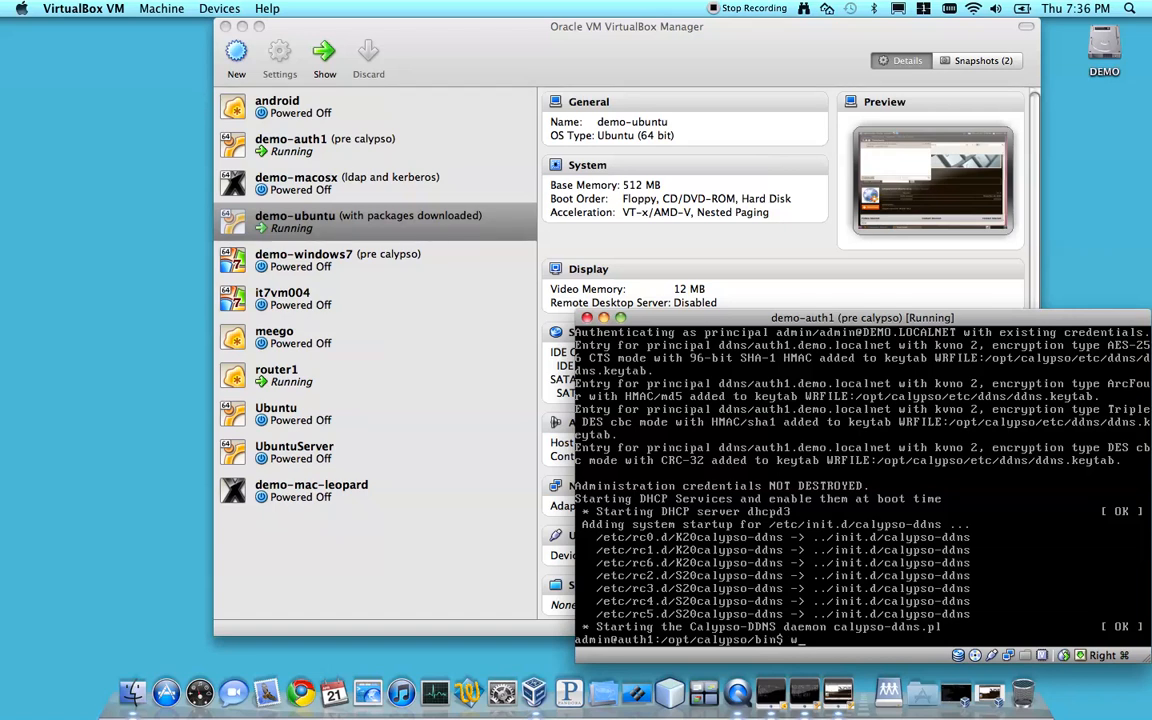
text(cd ~/)
key(Return)
text(wget www.shernet.com)
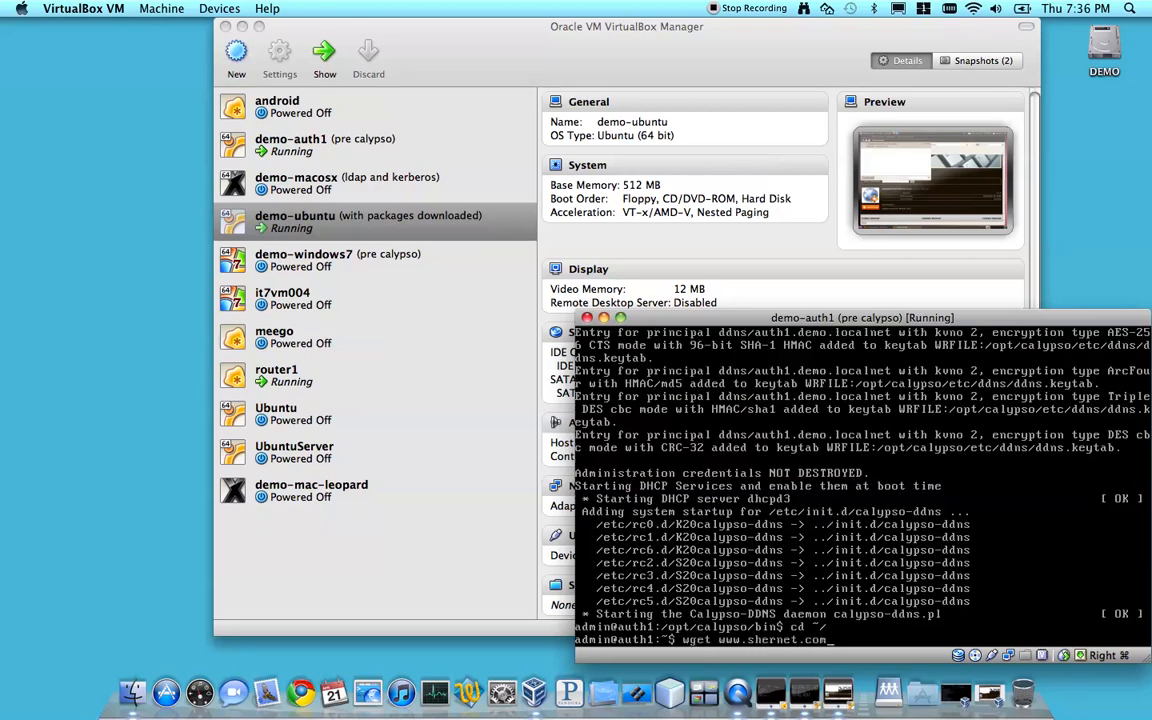
text(/files/control.zip)
key(Return)
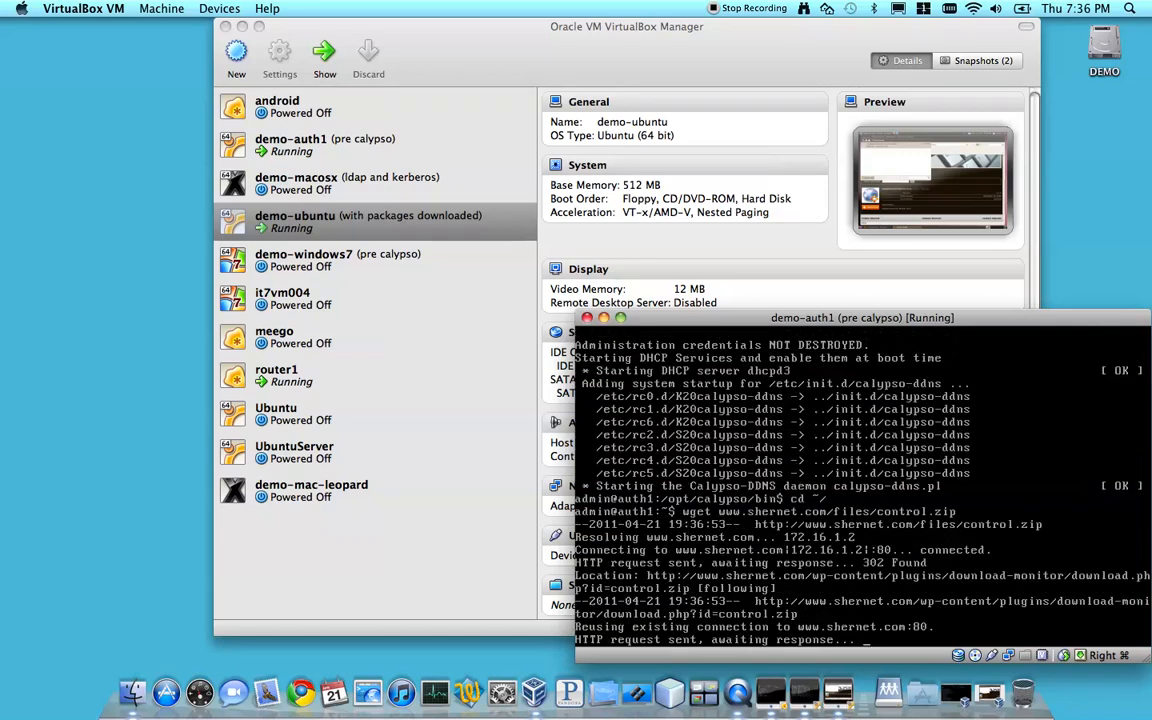
Extract control.zip in the home directory with unzip
text(unzip)
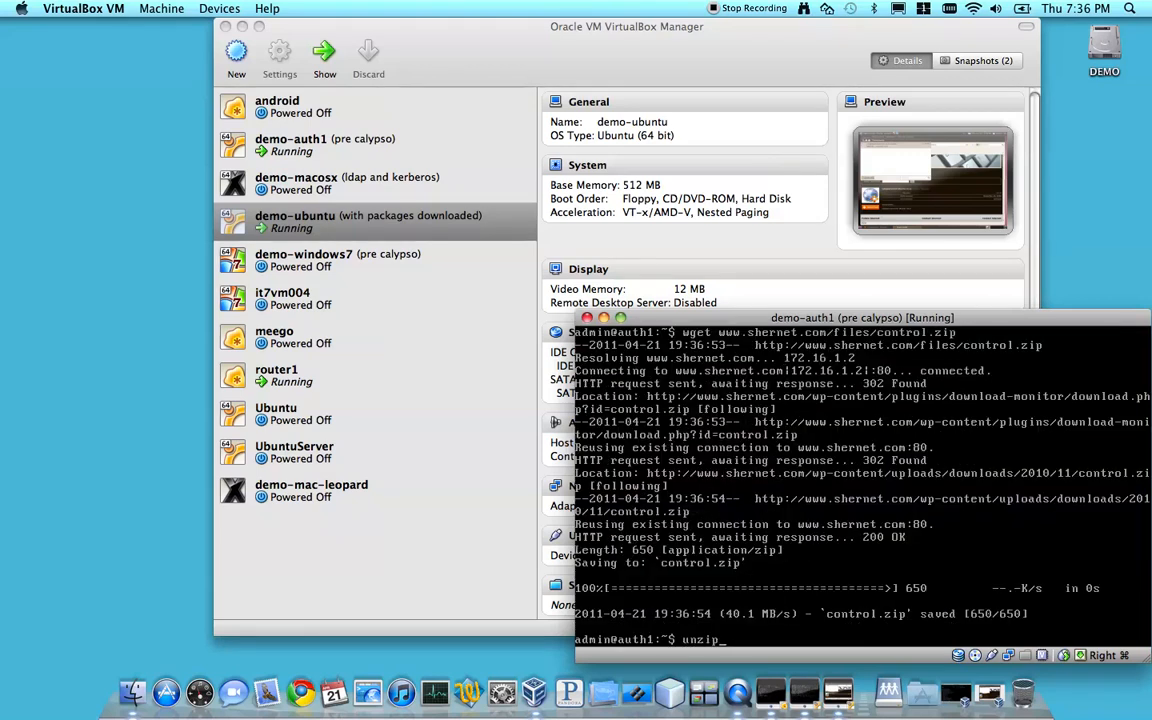
text( control.zip)
key(Return)
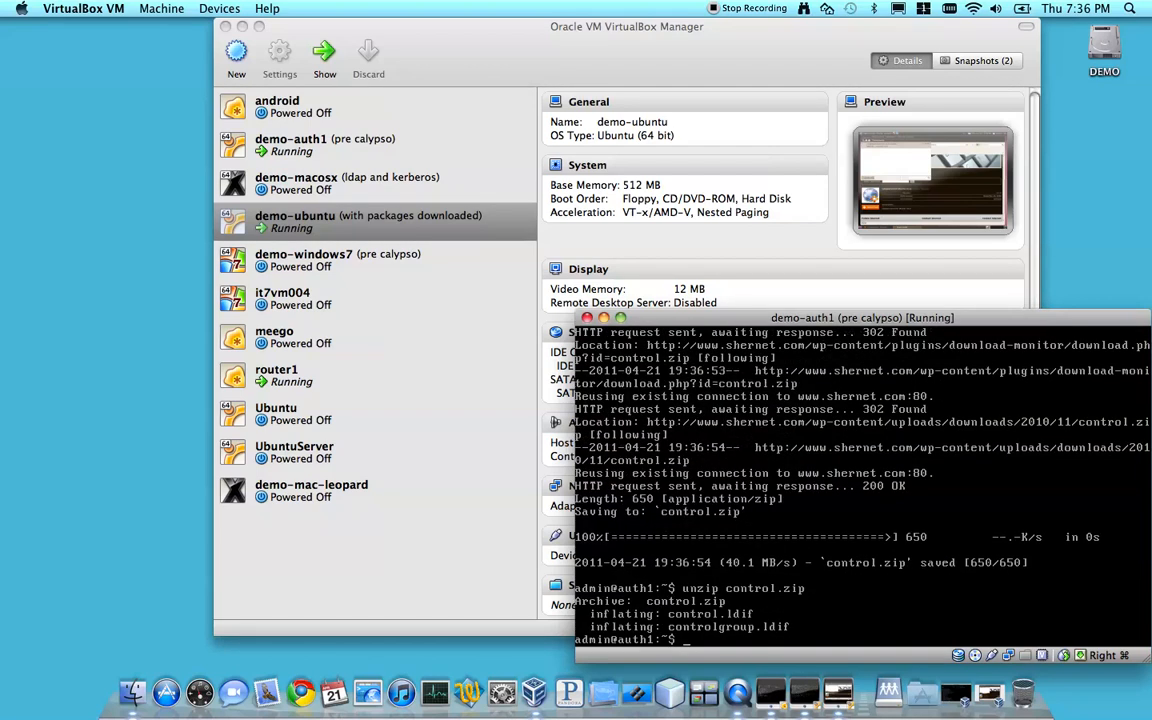
Add the control entry to the LDAP directory with ldapadd -f control.ldif
text(dmin@auth1:~$ ldapadd -f control.ldif)
key(Return)
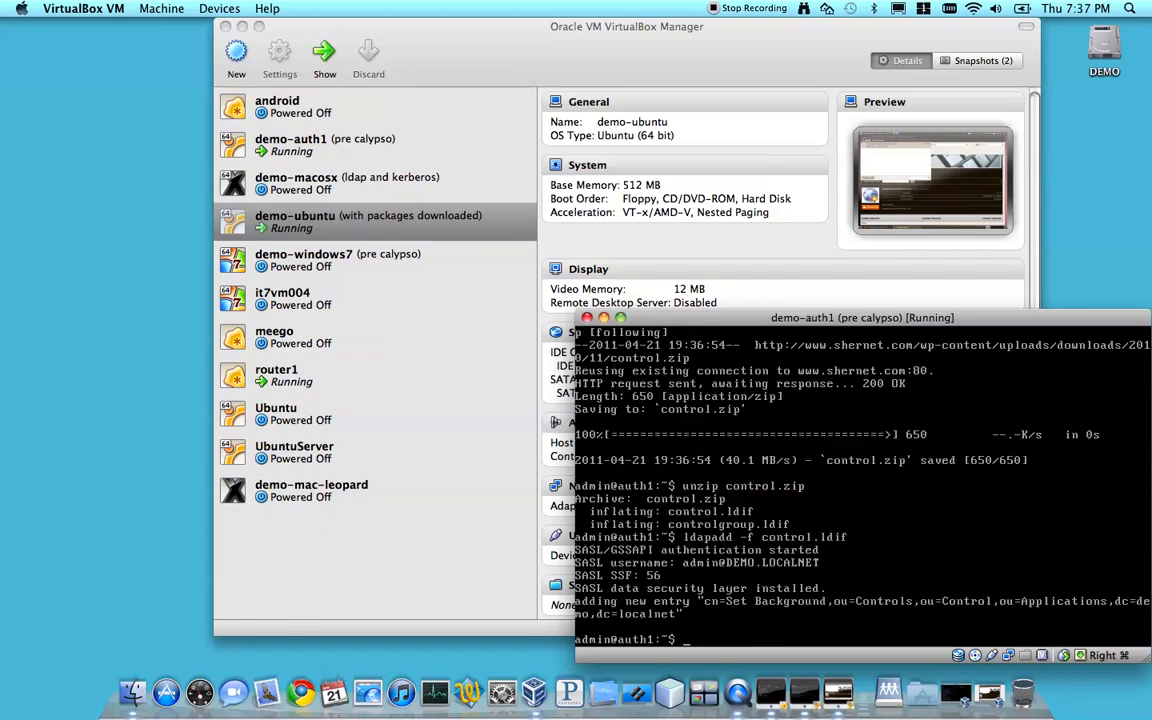
Add the control group entry to the LDAP directory with ldapadd -f controlgroup.ldif
text(ldapadd)
text(con)
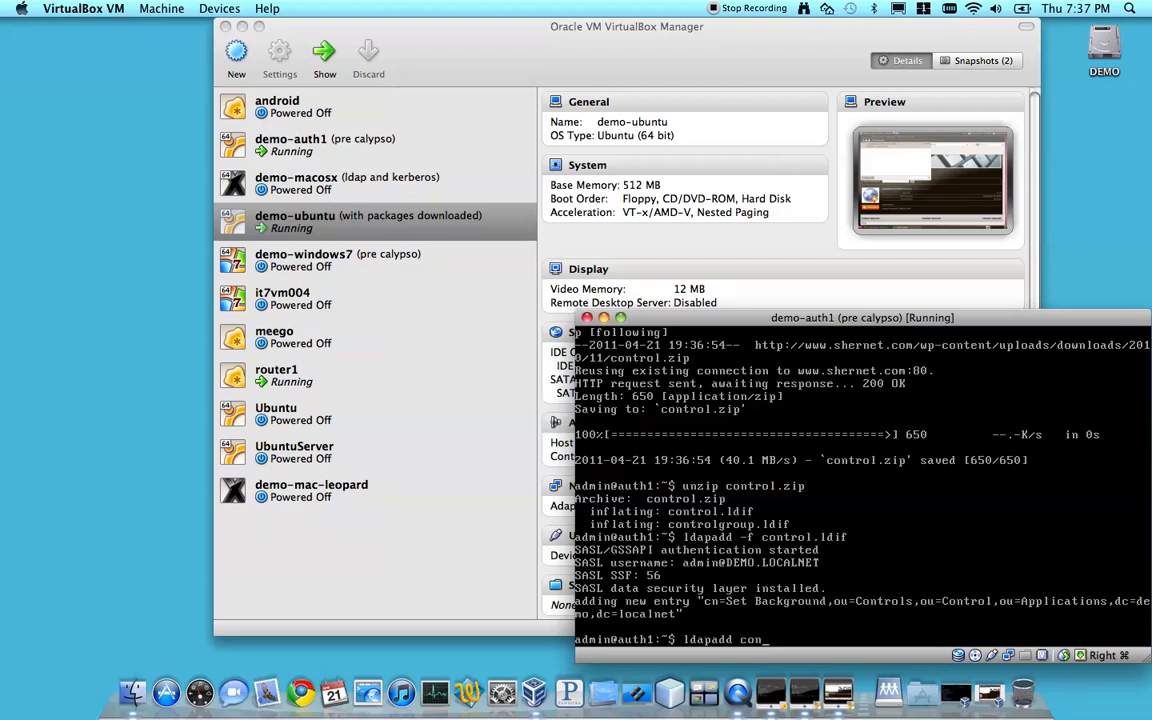
text(trol)
key(BackSpace)
key(BackSpace)
key(BackSpace)
key(BackSpace)
key(BackSpace)
key(BackSpace)
key(BackSpace)
text(-f controlgroup.ldif)
key(Return)
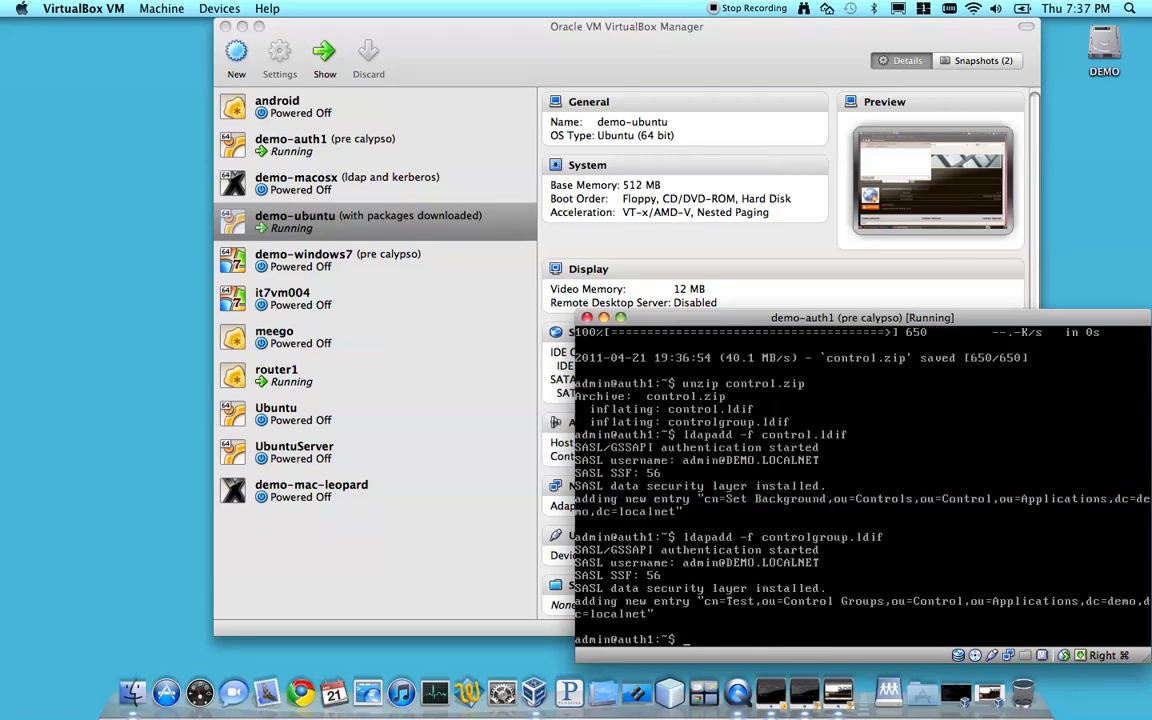
Change the working directory to /opt/calypso/var/samba/netlogon/
text(cd /opt/calypso/var/sa)
key(Tab)
text(l)
key(BackSpace)
text(n)
key(Tab)
key(Return)
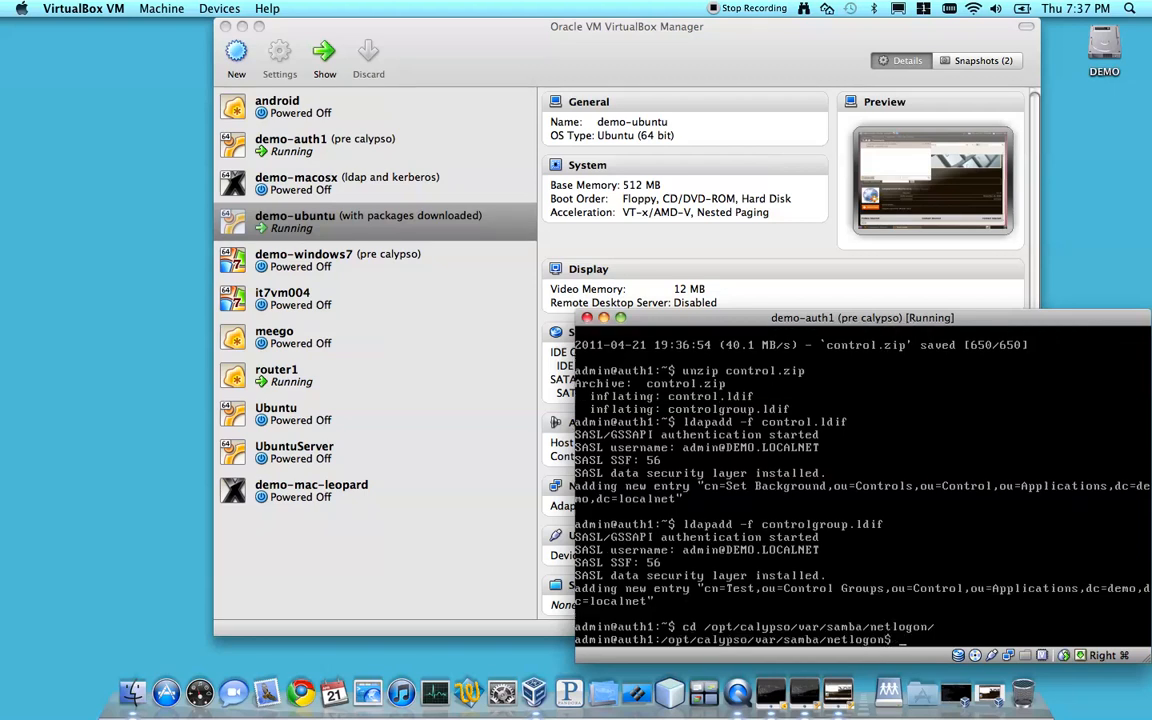
text(sudo wget www.shernet.com/files/)
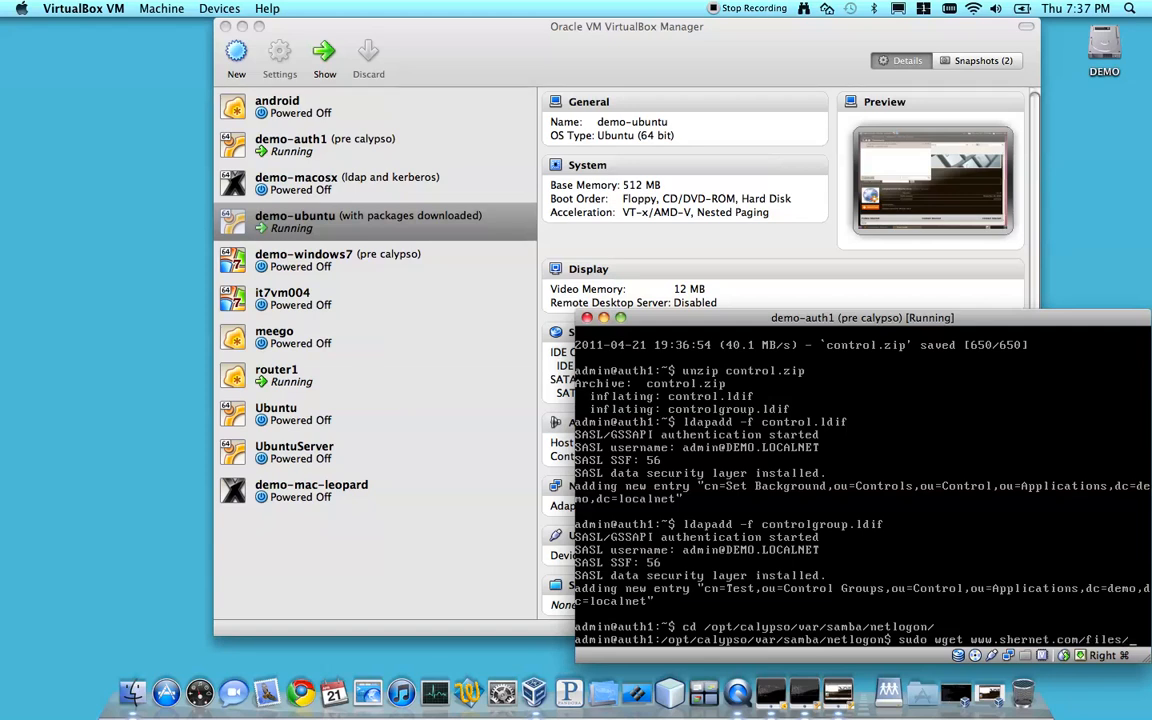
text(calypso)
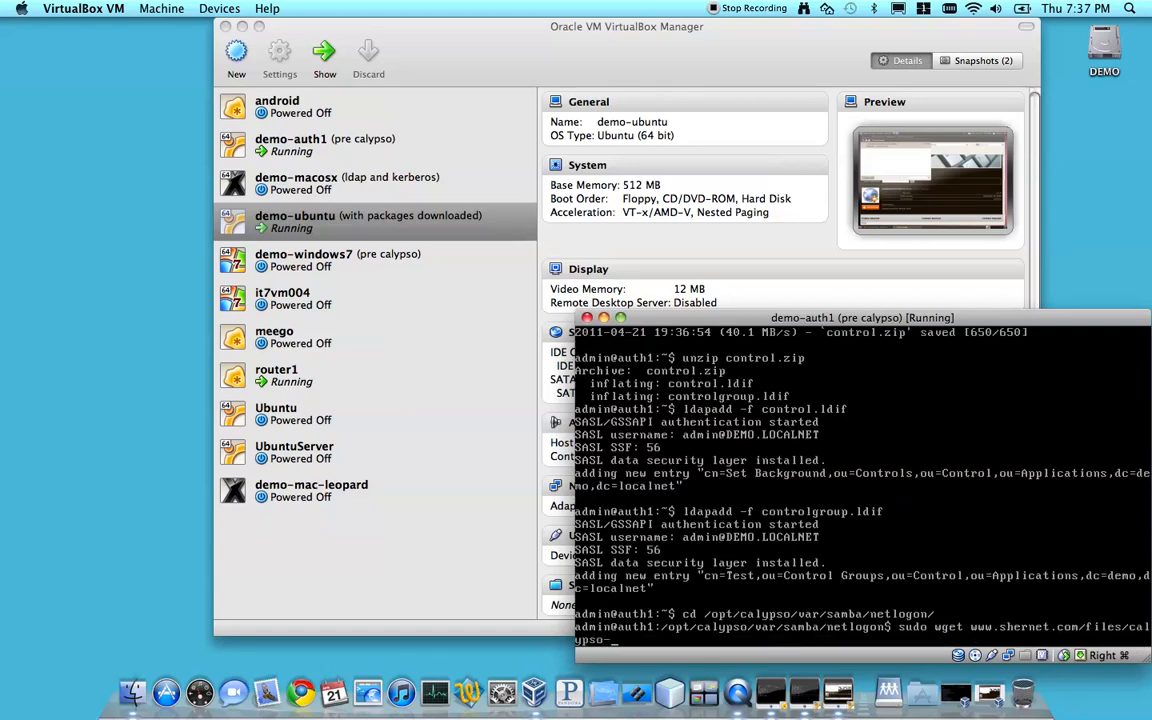
text(-1680x1050.jpg)
key(Return)
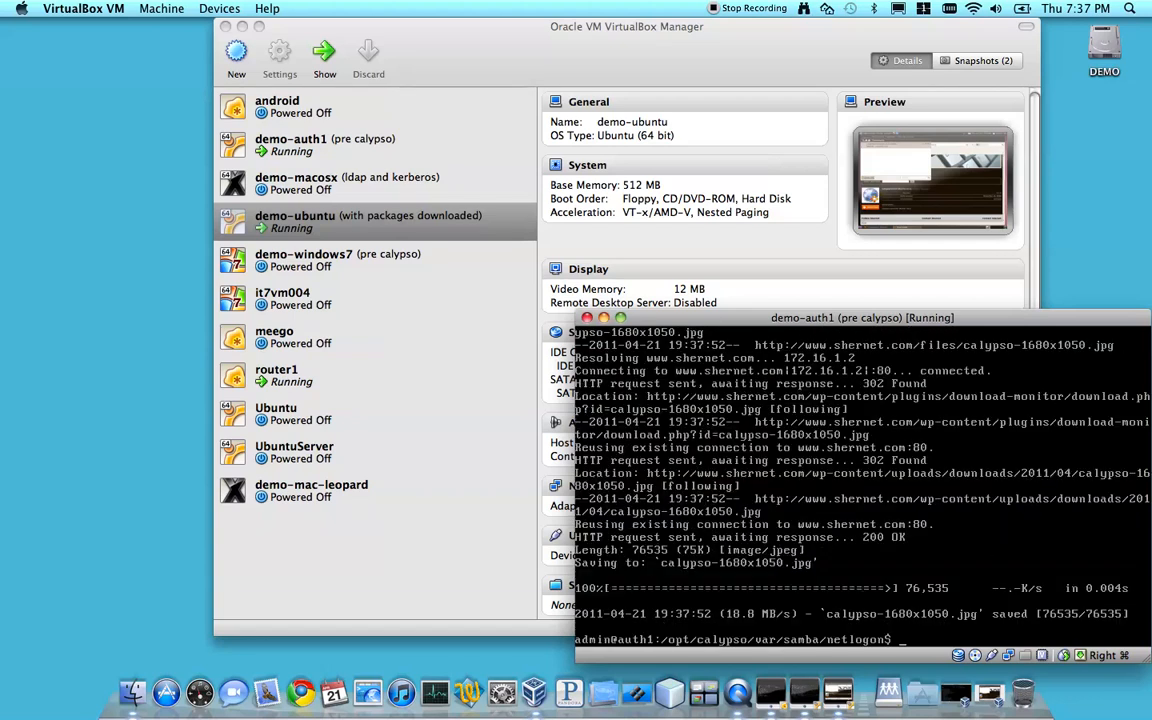
List the netlogon directory and try to rename calypso-1680x1050.jpg to back.jpg with mv as the regular user
text(ls)
key(Return)
text(mv ca)
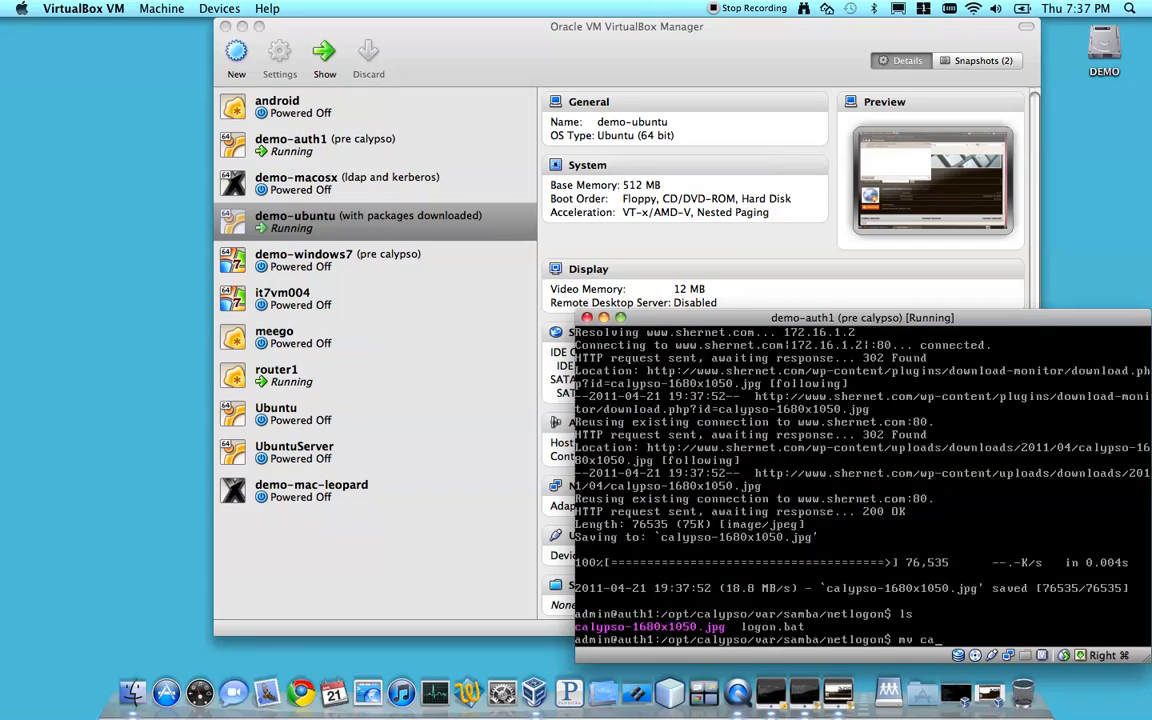
key(Tab)
text(back)
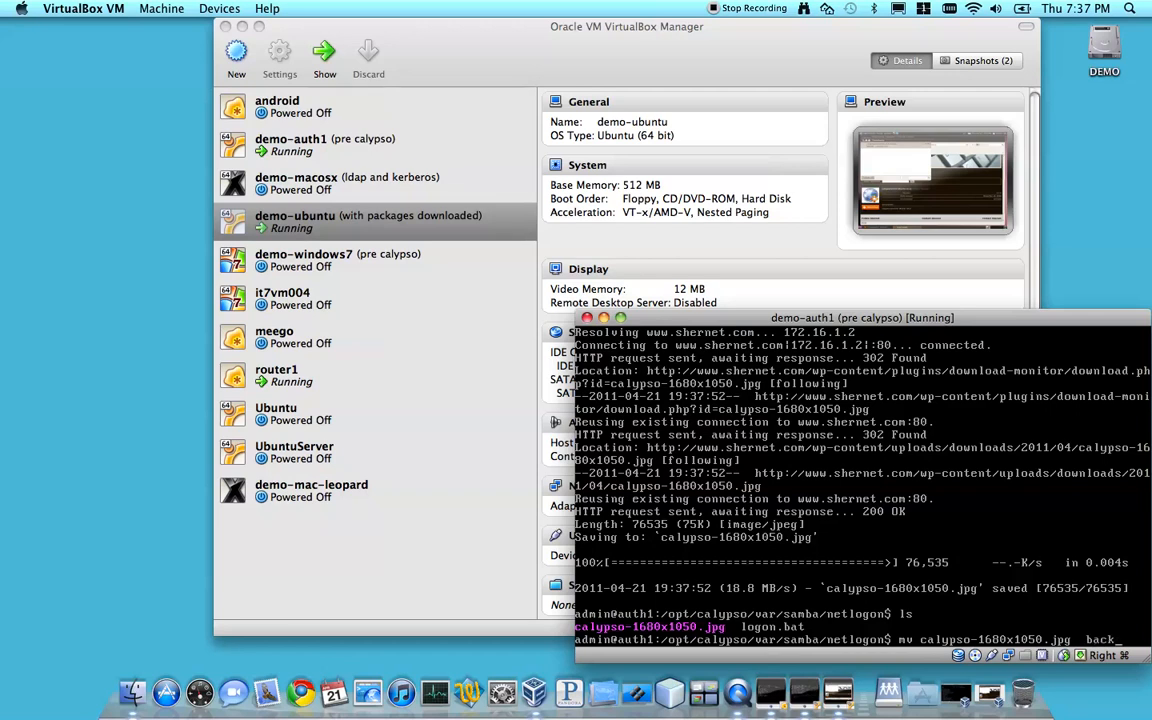
text(.jpg)
key(Return)
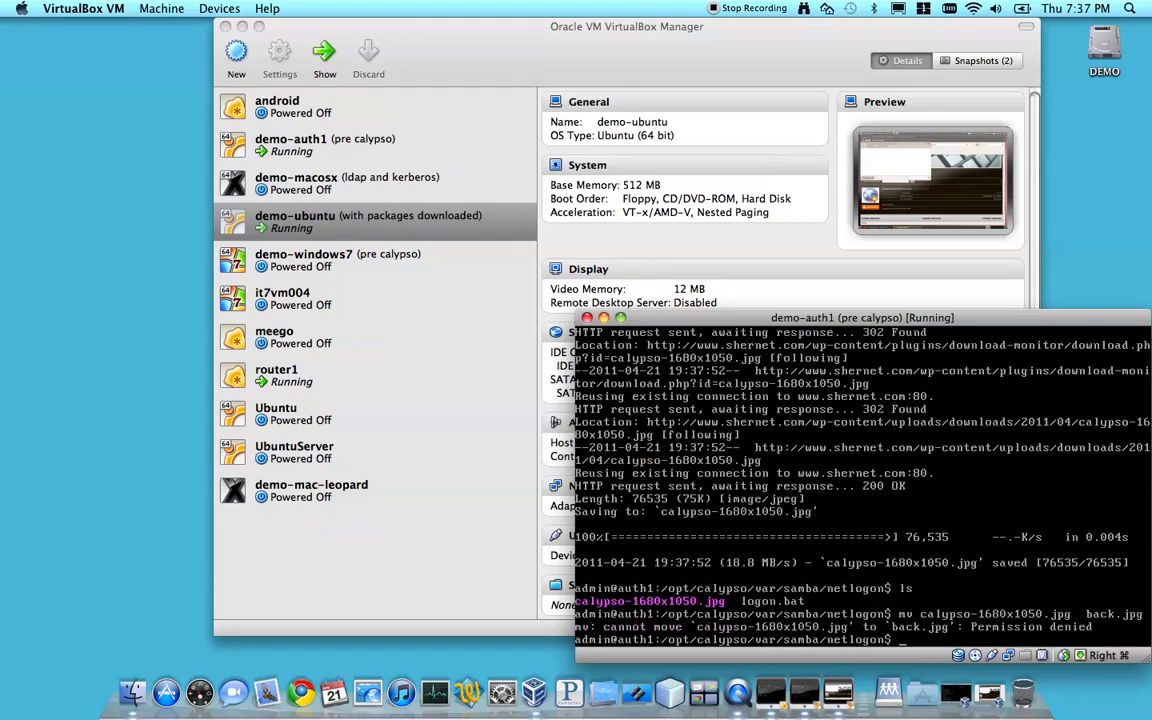
Rename calypso-1680x1050.jpg to back.jpg with sudo mv and check the directory with ls -lh
key(Up)
key(ctrl+a)
text(sudo)
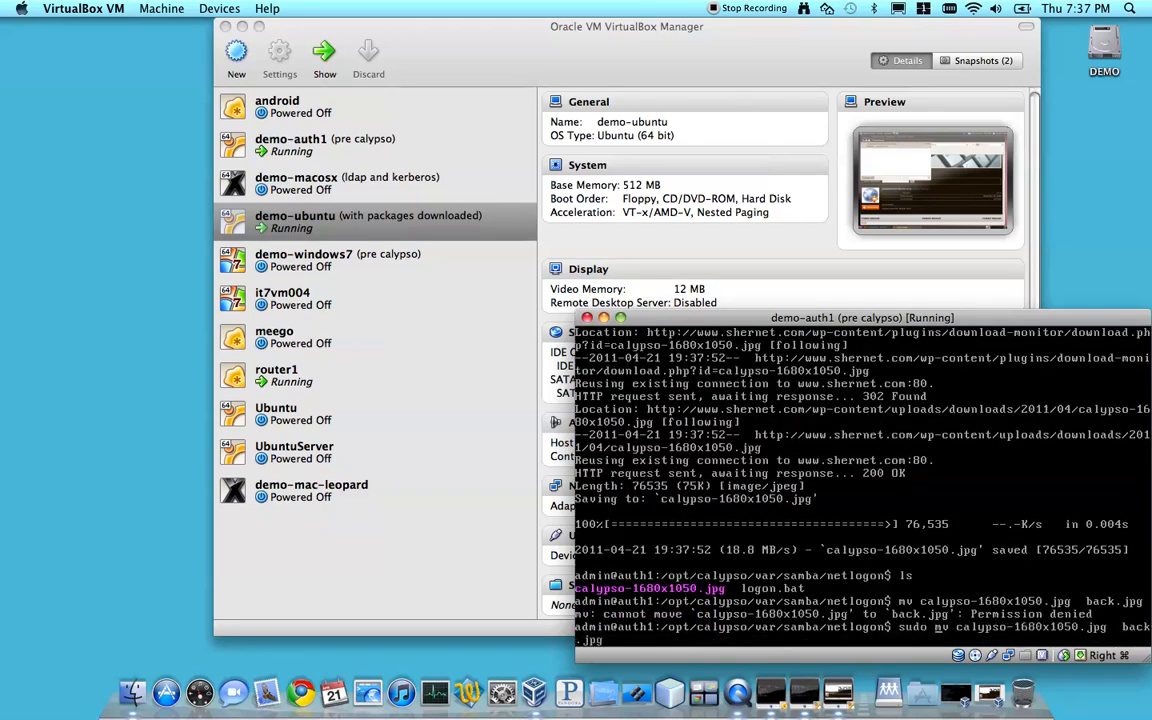
key(Return)
text(ls -lh)
key(Return)
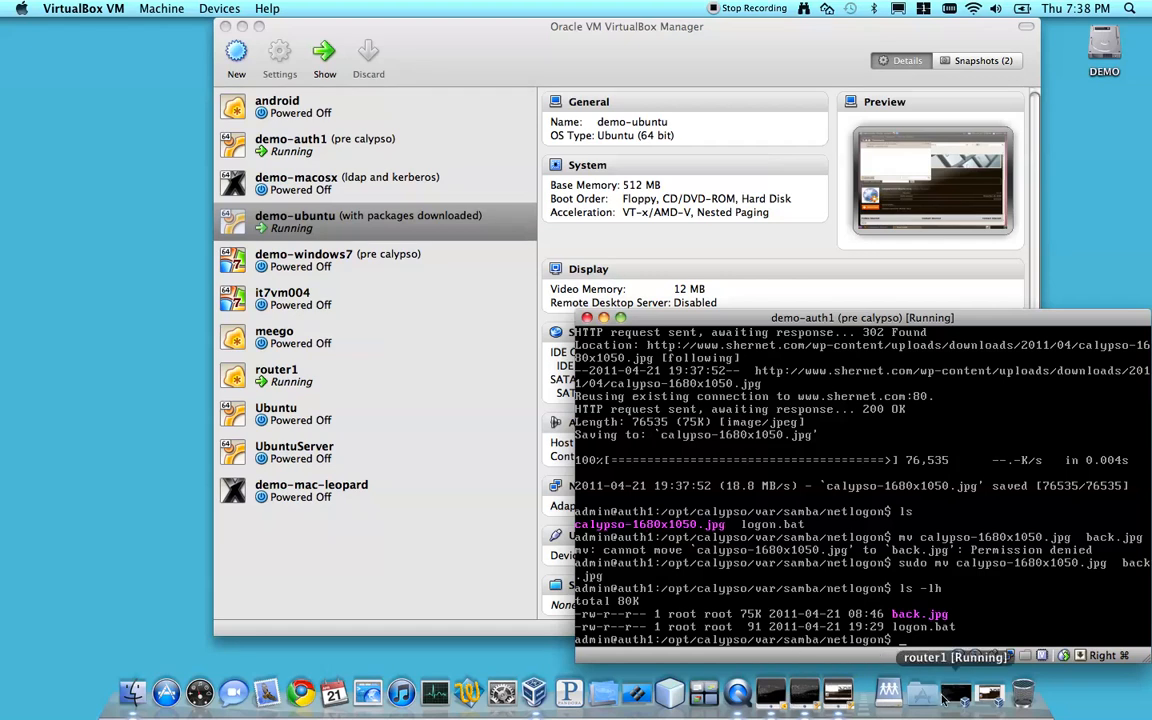
Switch back to the demo-ubuntu machine and close the Downloads and Firefox windows
click(838, 692)
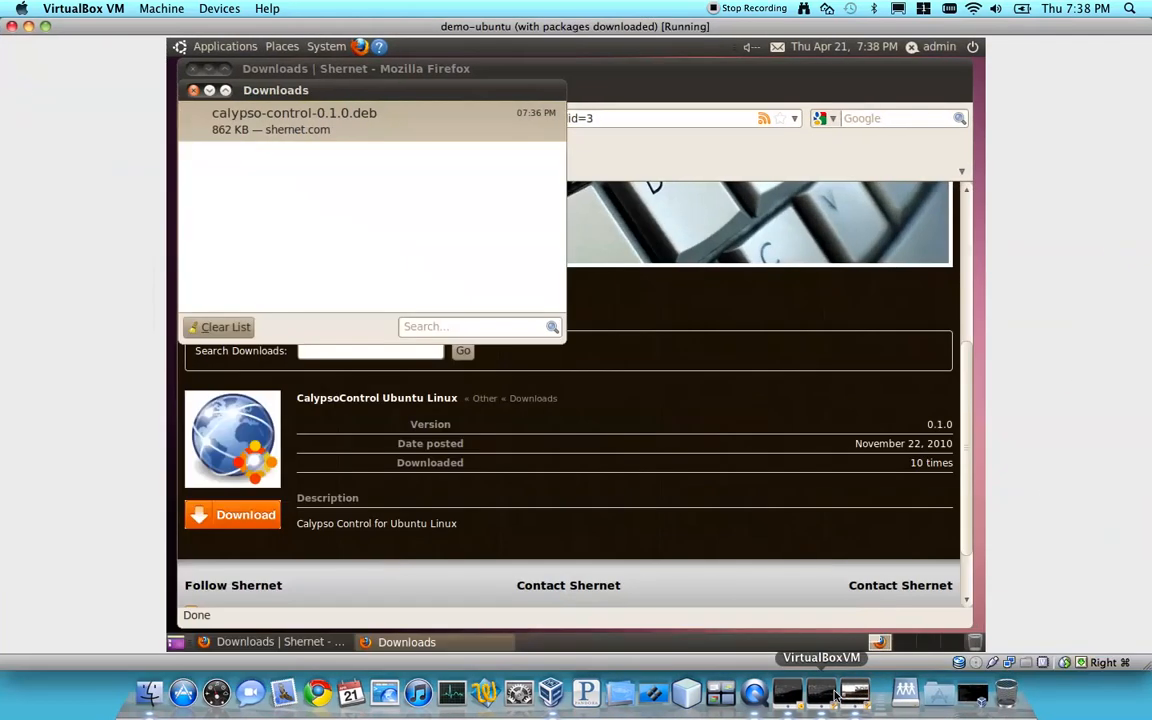
click(194, 90)
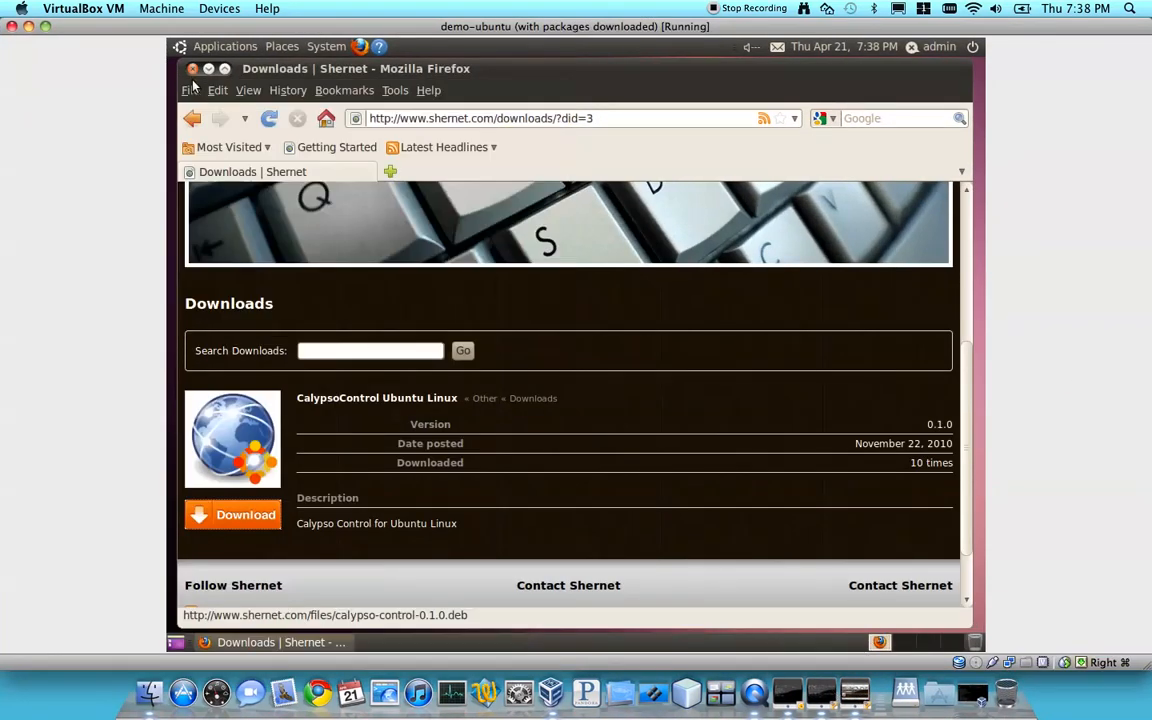
click(192, 68)
Open a terminal, change to the Downloads directory with cd, and list its contents with ls
click(190, 45)
mouse_move(250, 69)
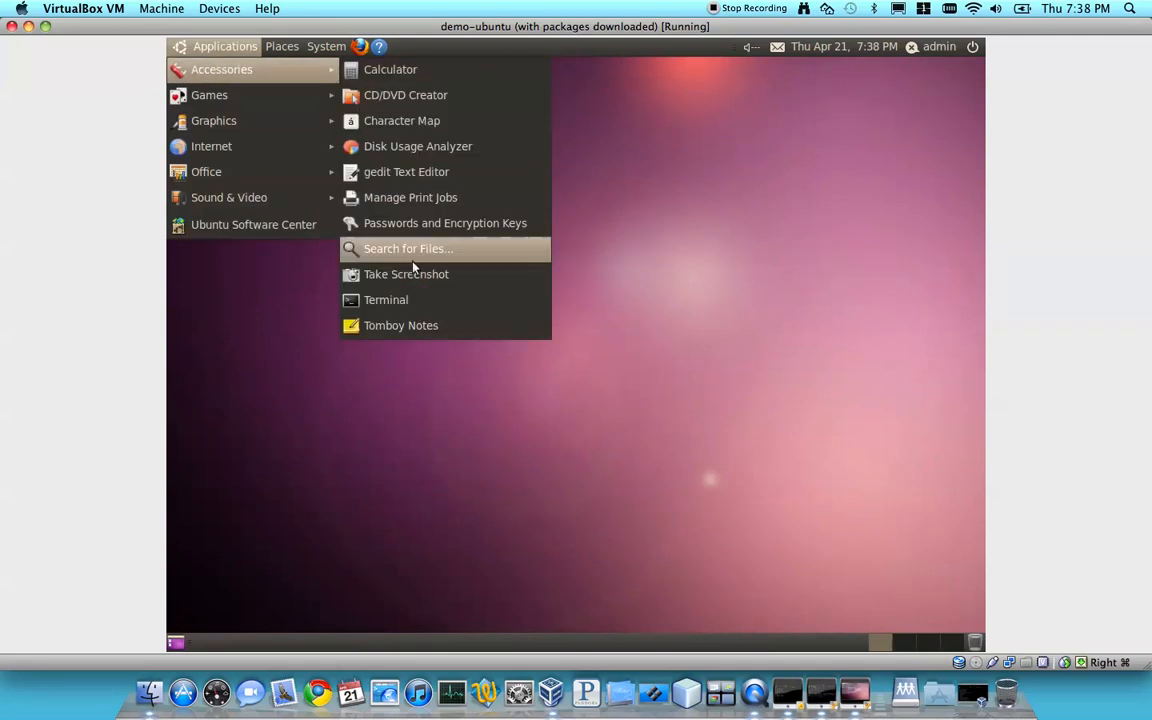
click(390, 300)
text(cd Do)
key(Tab)
key(Return)
text(ls)
key(Return)
Install the calypso-control-0.1.0.deb package with sudo dpkg -i and exit the terminal
text(sudo dpkg -i ca)
key(Tab)
key(Return)
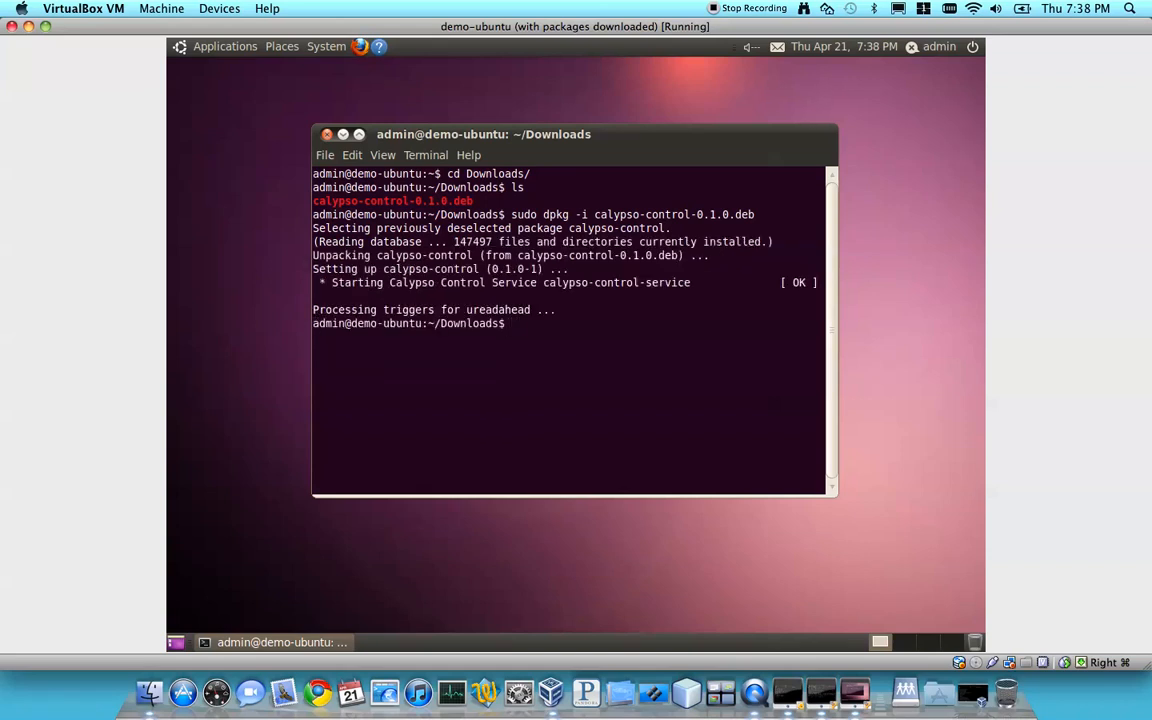
text(exit)
key(Return)
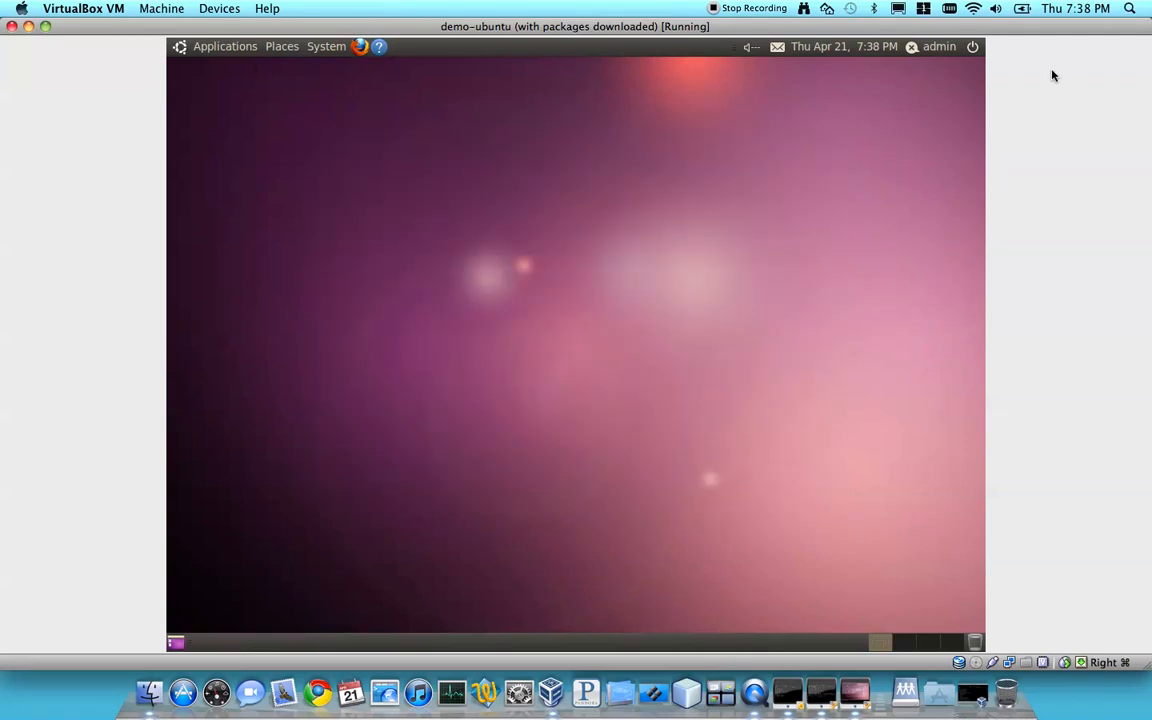
Log out of the Ubuntu session and log back in as admin with the account password
click(972, 46)
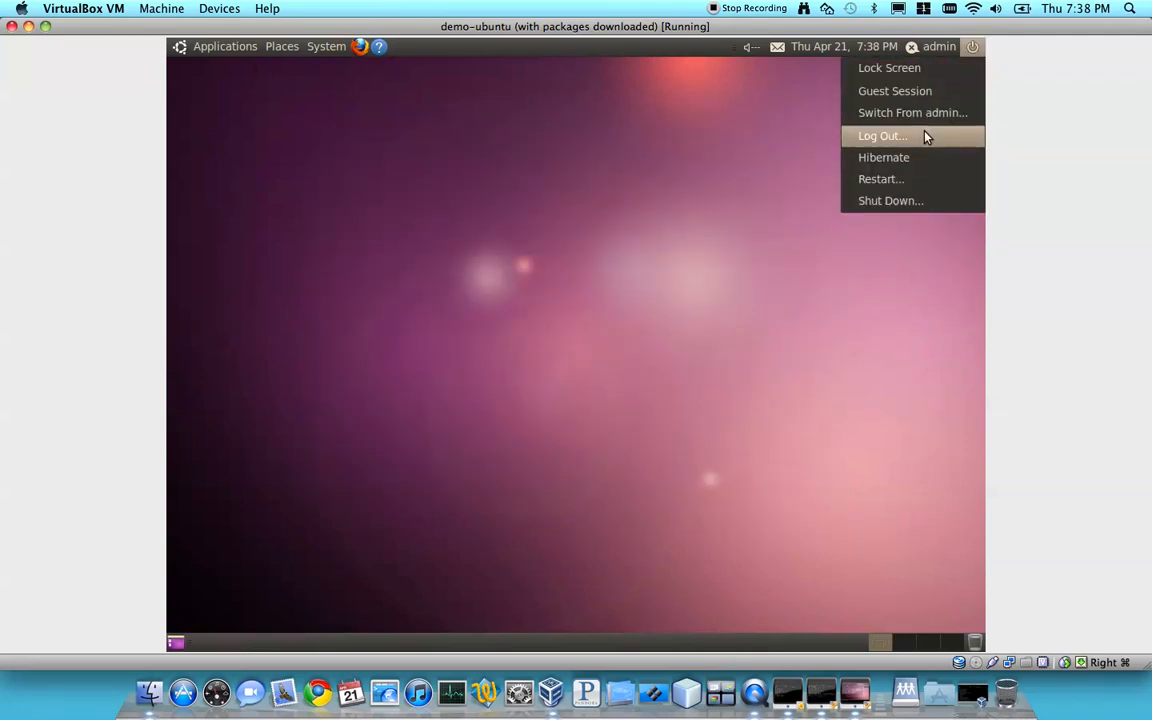
click(926, 135)
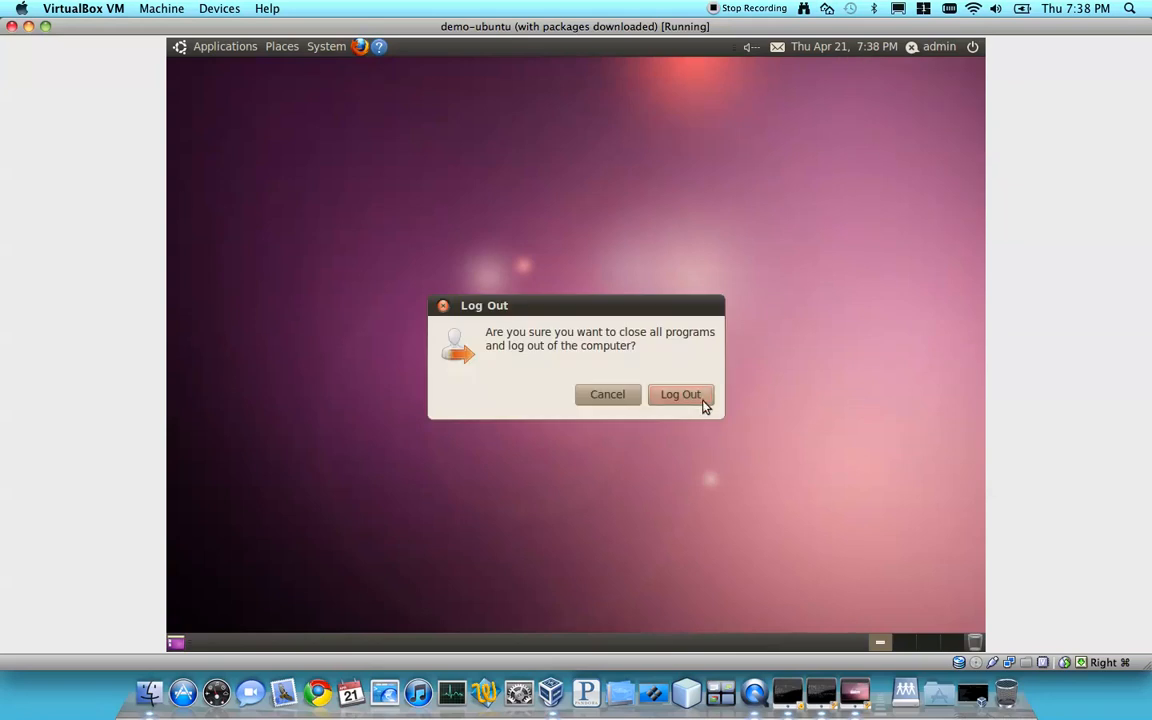
click(703, 398)
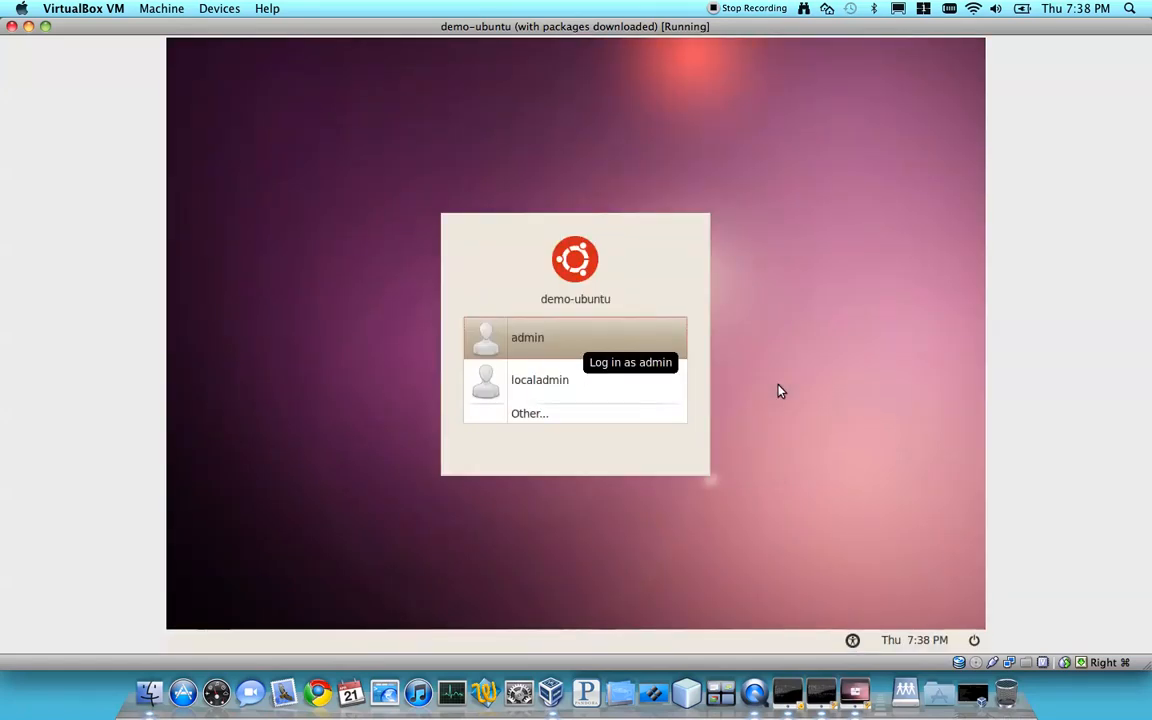
click(597, 337)
text(admin123)
key(Return)
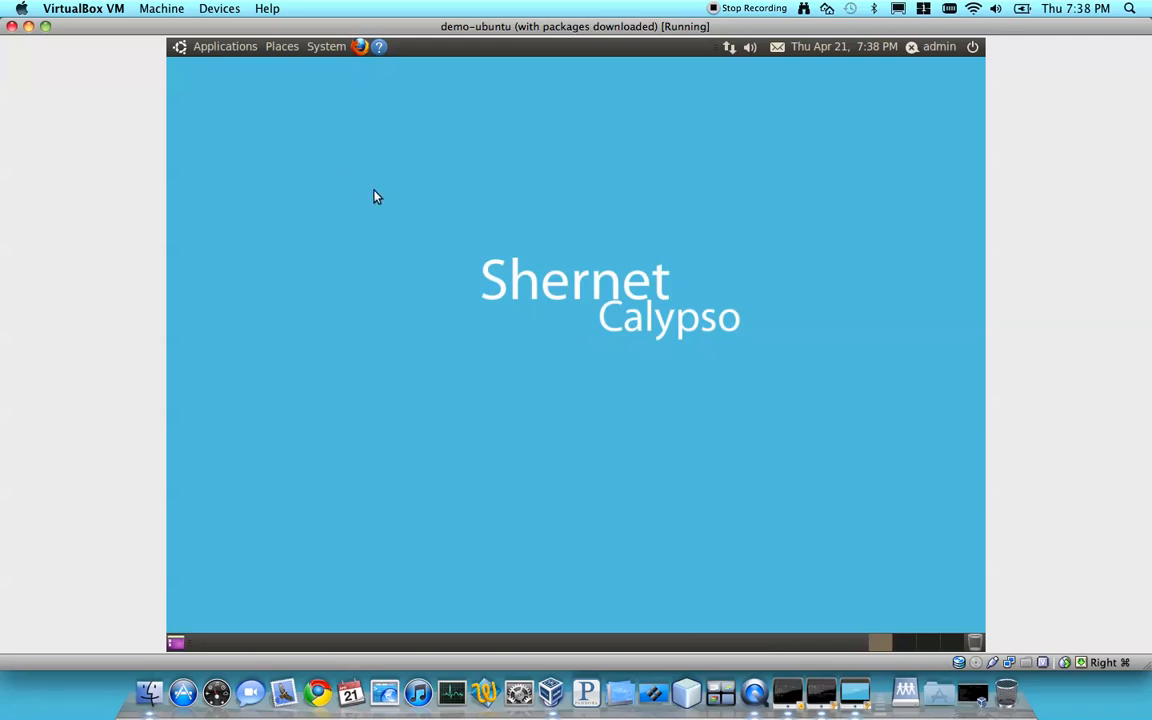
Shut down the demo-ubuntu machine from the admin session
drag(417, 167, 835, 476)
click(972, 46)
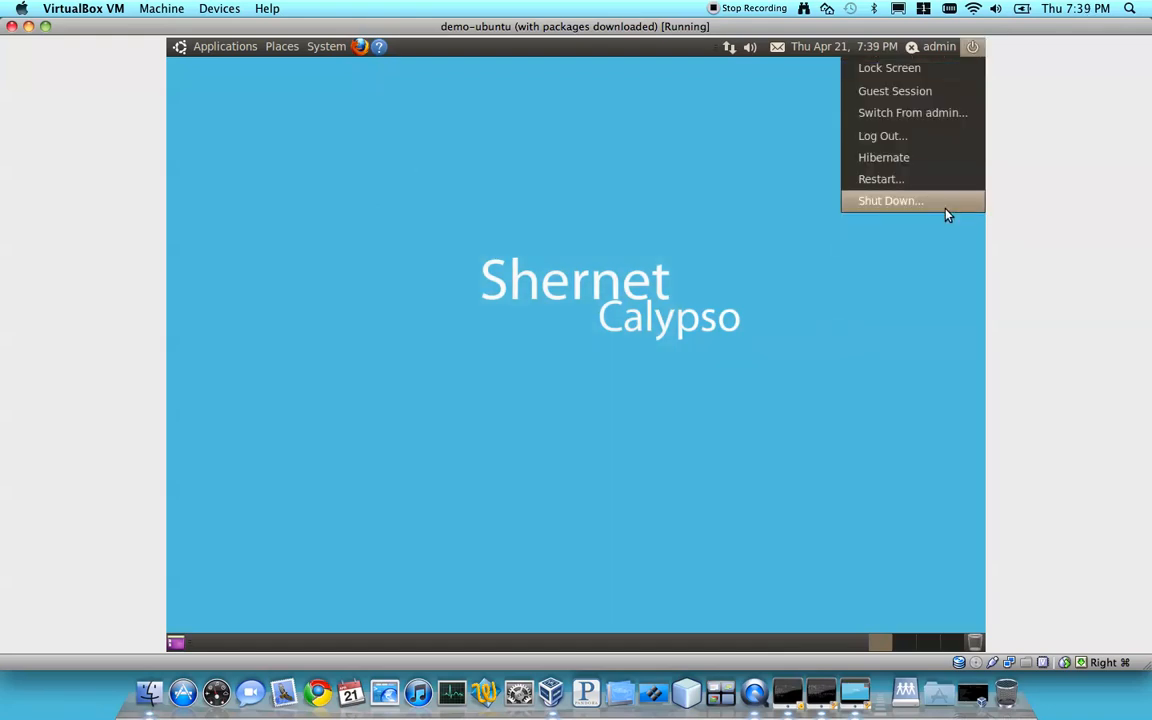
click(946, 200)
click(686, 400)
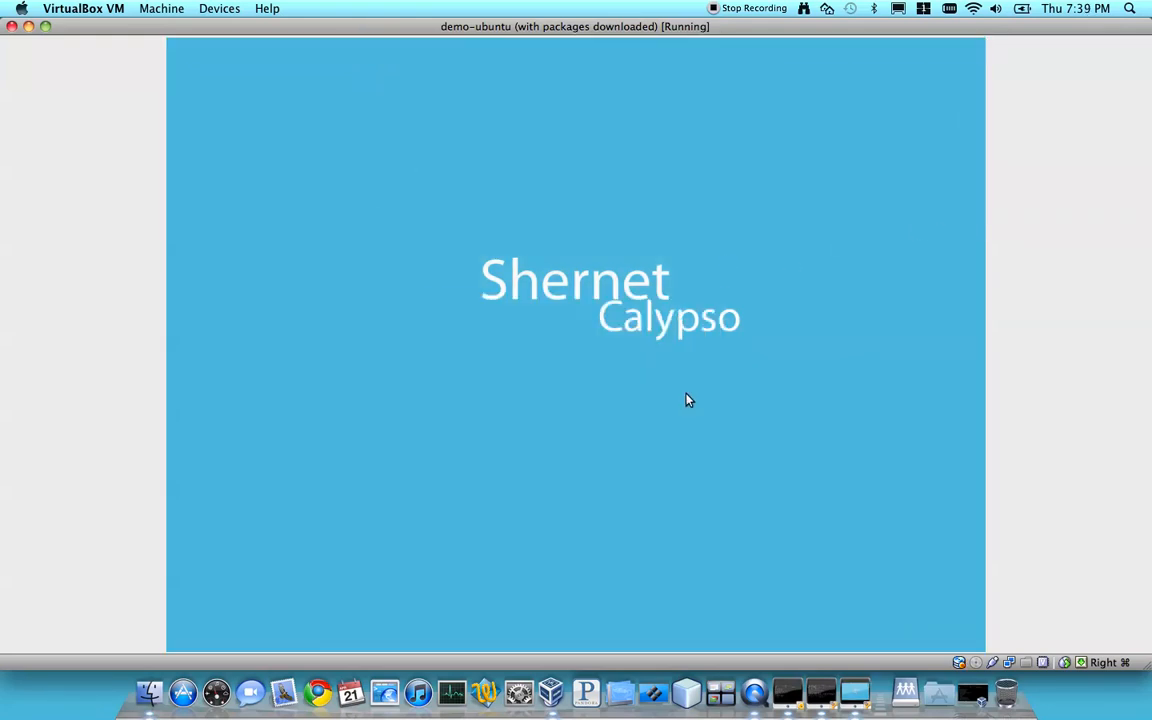